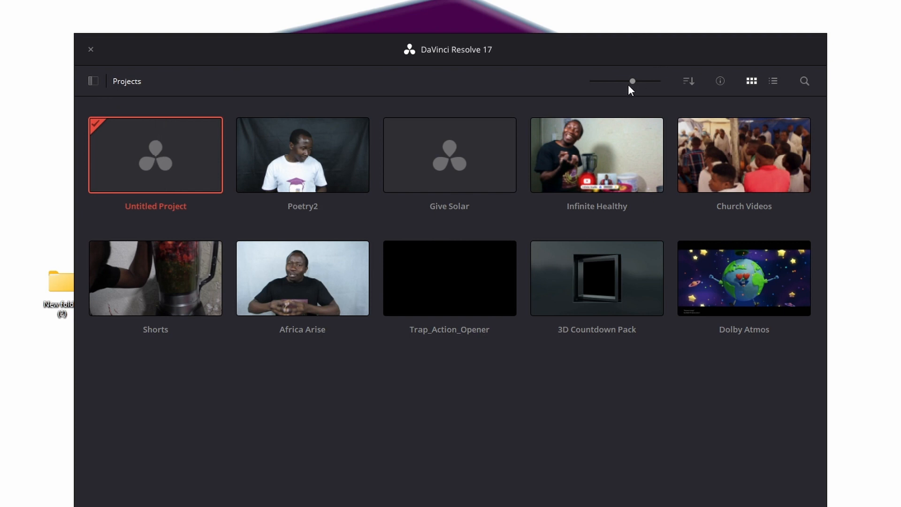
Reduce the project thumbnails to nearly their smallest size and check the available sort orders without changing the sorting
{"action": "left_click_drag", "start_coordinate": [630, 80], "coordinate": [658, 81]}
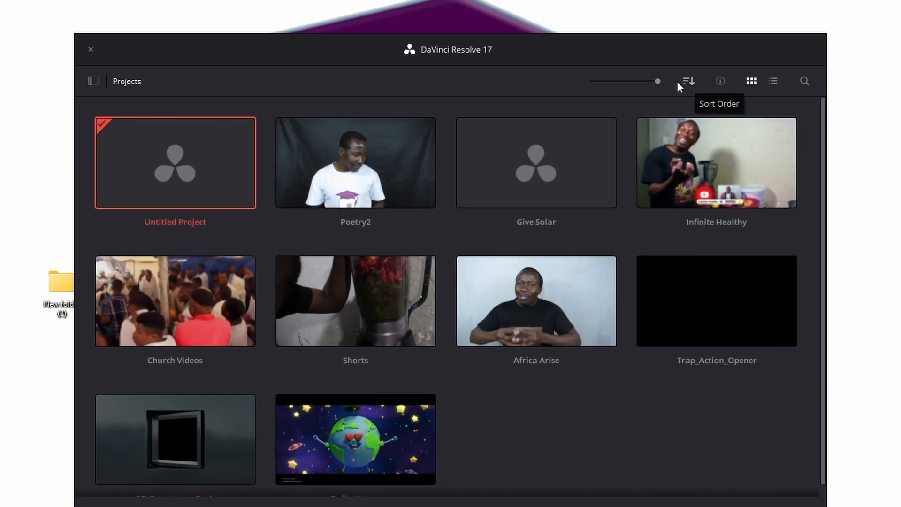
{"action": "left_click_drag", "start_coordinate": [658, 81], "coordinate": [596, 80]}
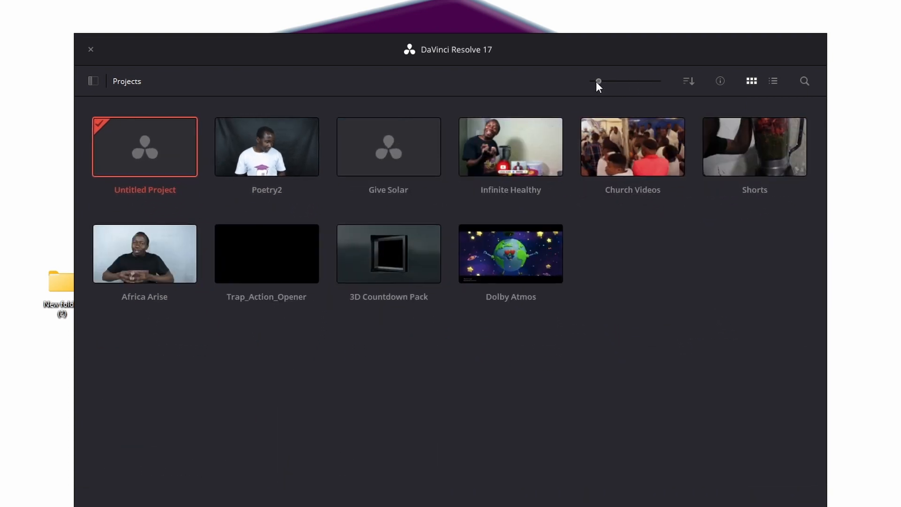
{"action": "left_click", "coordinate": [689, 83]}
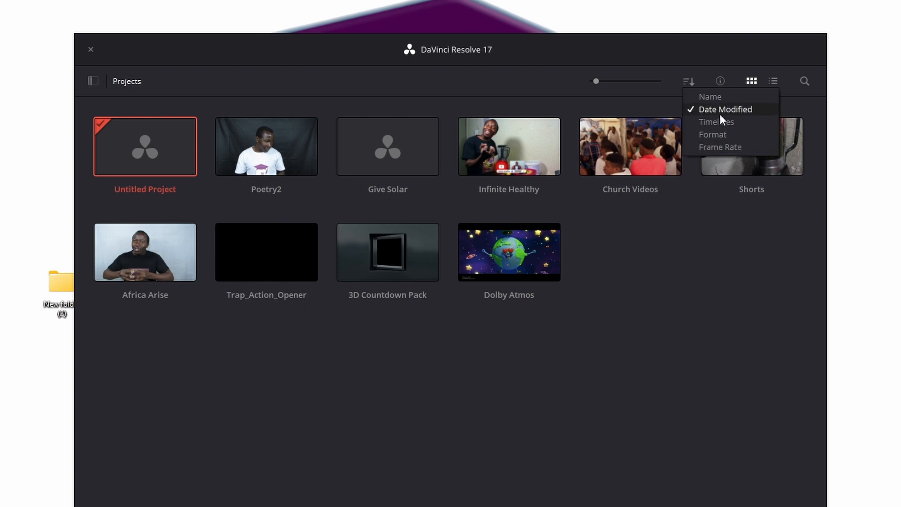
{"action": "left_click", "coordinate": [286, 47]}
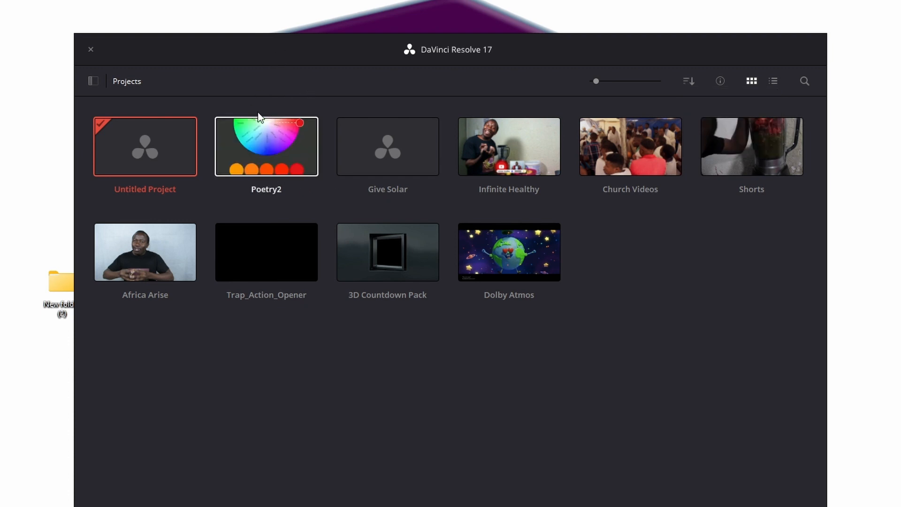
Show the project details beneath the thumbnails, and view the projects as a list before returning to the thumbnail view
{"action": "left_click", "coordinate": [720, 80]}
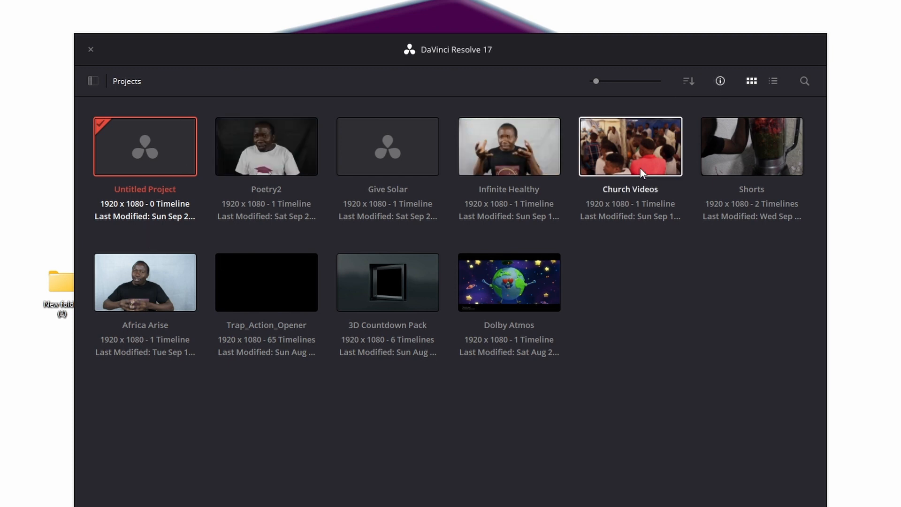
{"action": "left_click", "coordinate": [721, 80]}
{"action": "left_click", "coordinate": [722, 81]}
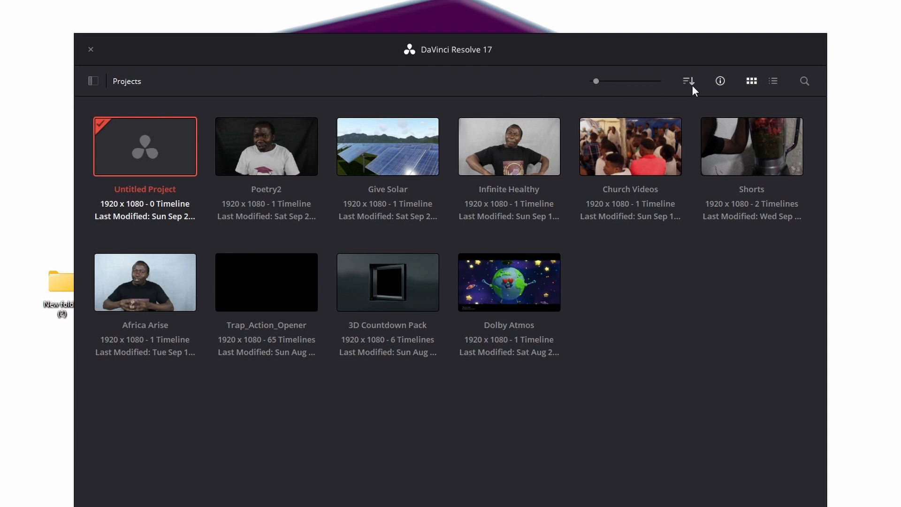
{"action": "left_click", "coordinate": [773, 81]}
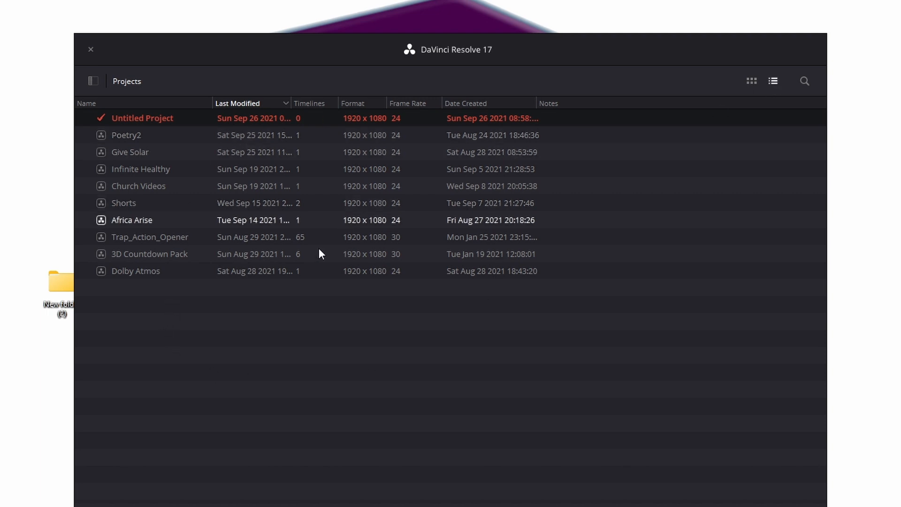
{"action": "left_click", "coordinate": [752, 79]}
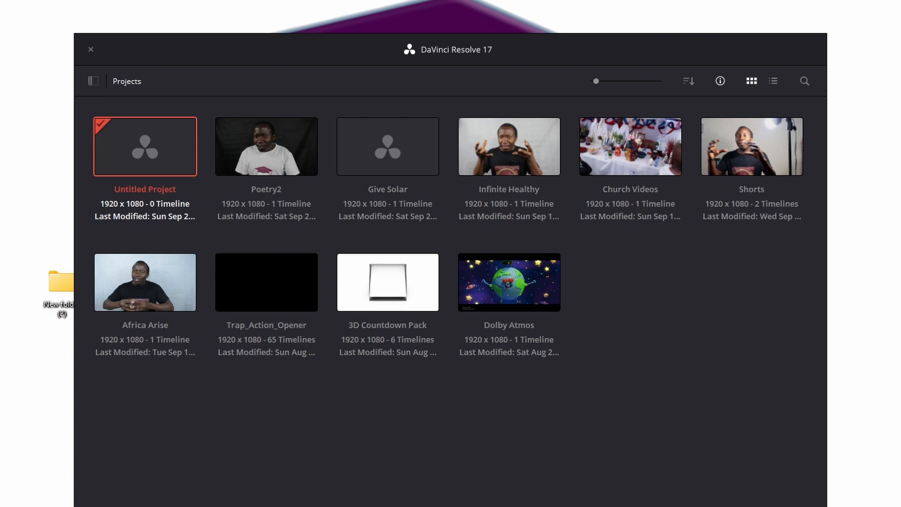
Search the projects by name for "infi" and clear the search text
{"action": "left_click", "coordinate": [803, 81]}
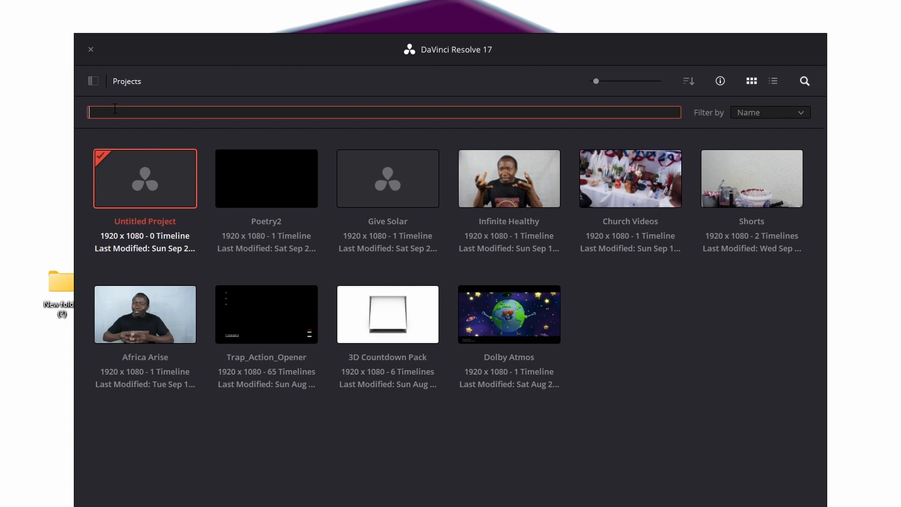
{"action": "type", "text": "infi"}
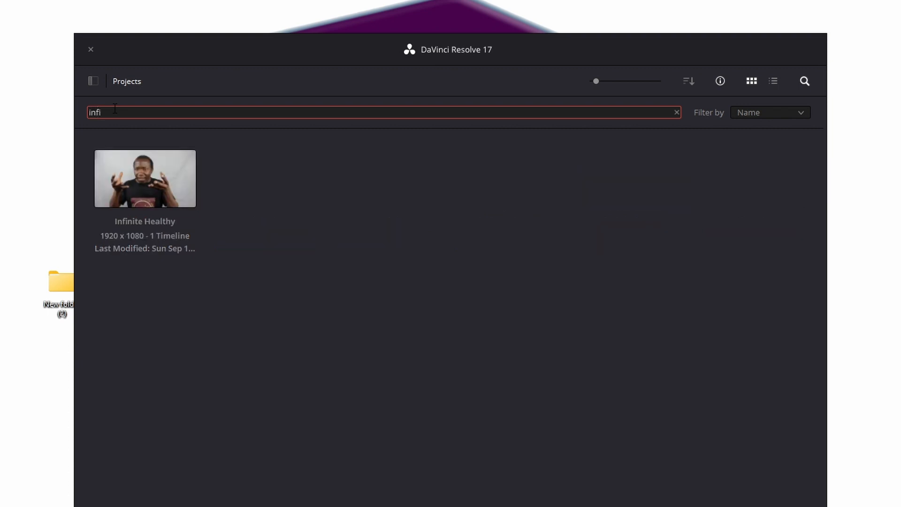
{"action": "key", "text": "Escape"}
Show the list of databases beside the projects and move the Project Manager window so its lower controls fit on screen
{"action": "left_click", "coordinate": [93, 81]}
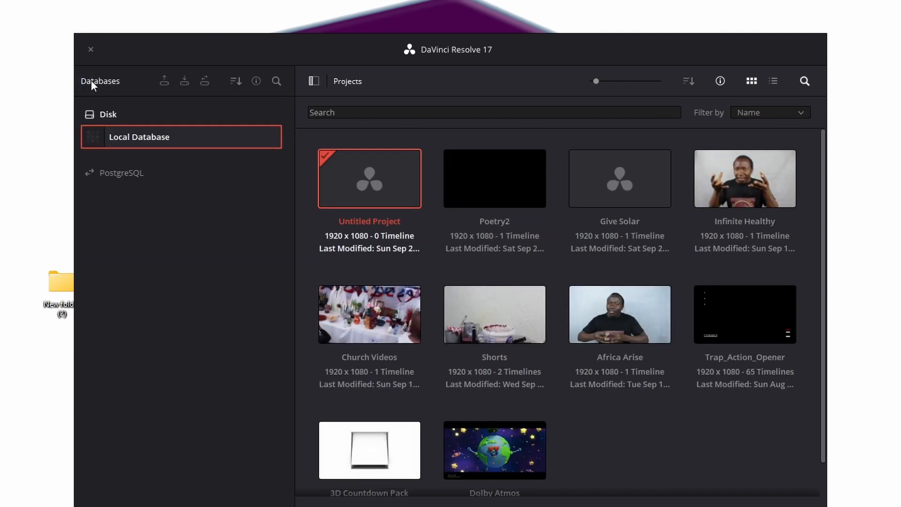
{"action": "left_click", "coordinate": [311, 81]}
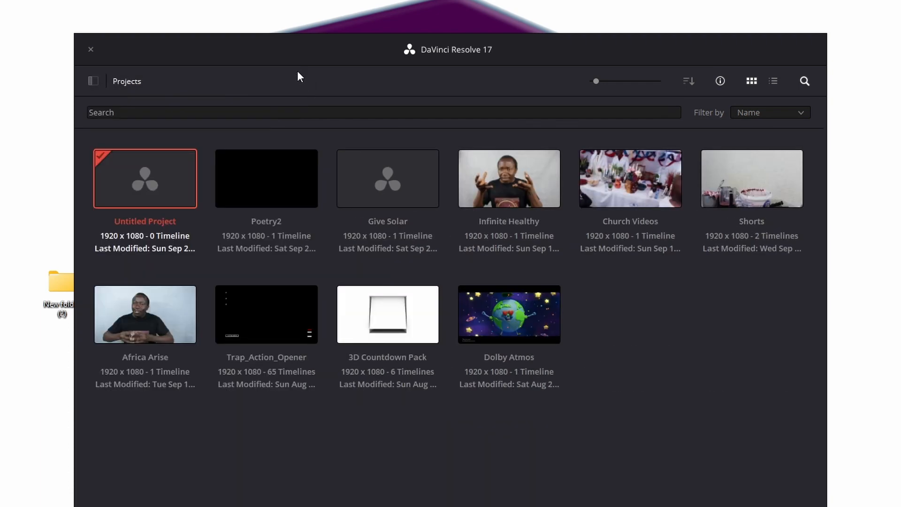
{"action": "left_click", "coordinate": [95, 79]}
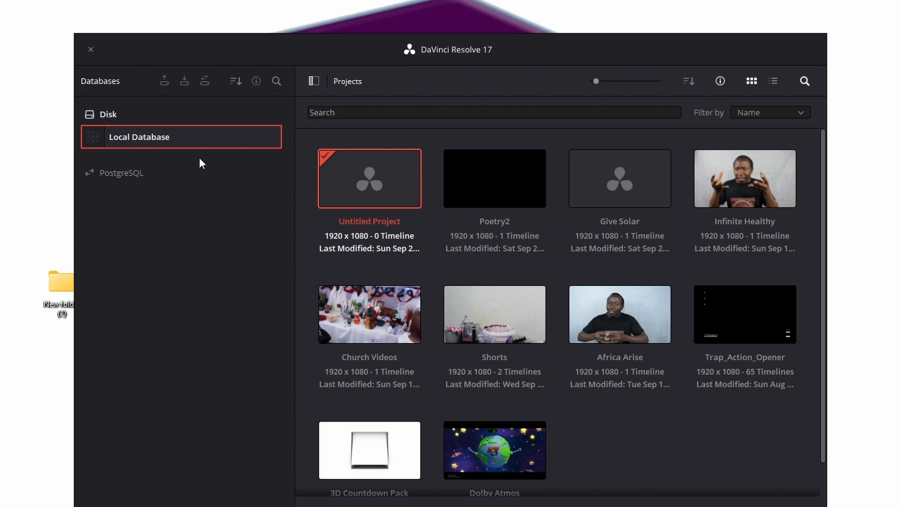
{"action": "left_click_drag", "start_coordinate": [145, 45], "coordinate": [215, 9]}
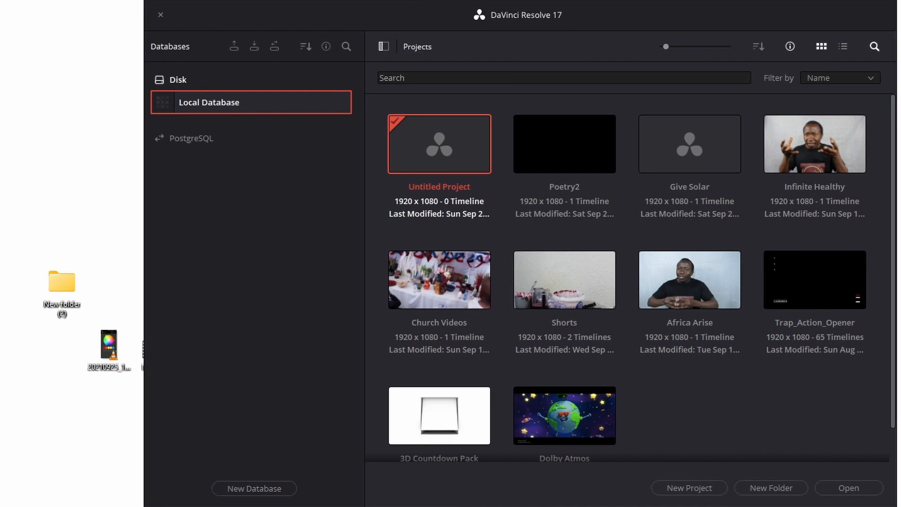
Open a File Explorer window at This PC, move it clear of the database list, and return to the Project Manager
{"action": "key", "text": "super+e"}
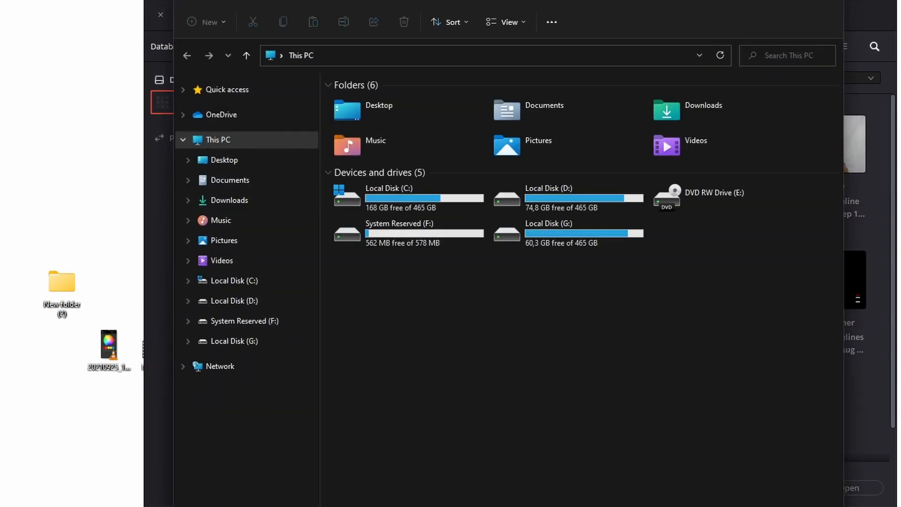
{"action": "left_click_drag", "start_coordinate": [360, 1], "coordinate": [489, 421]}
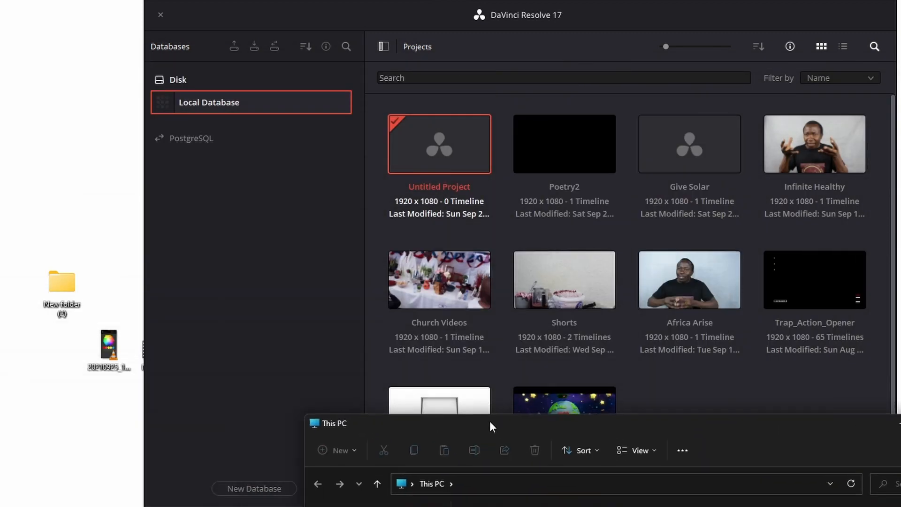
{"action": "left_click", "coordinate": [240, 103]}
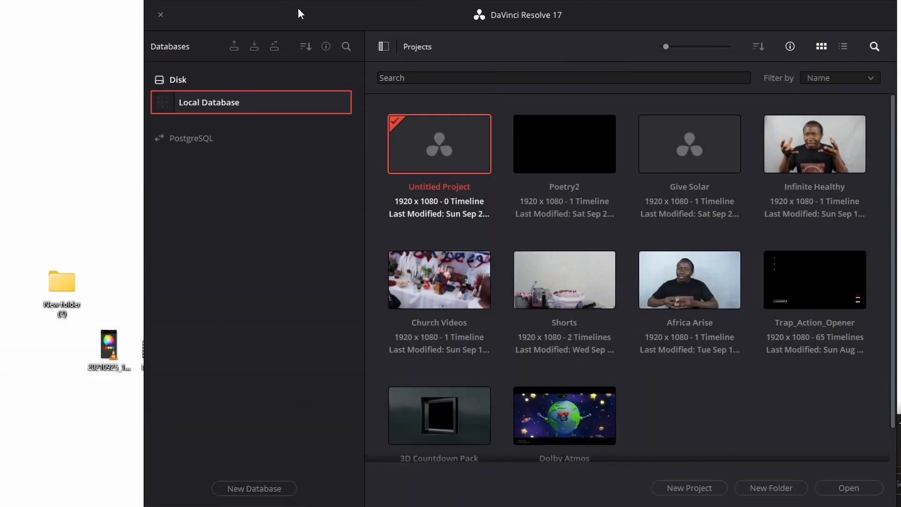
Open the Local Database's file location, display the full path of its Resolve Disk Database folder, and close that window
{"action": "right_click", "coordinate": [232, 98]}
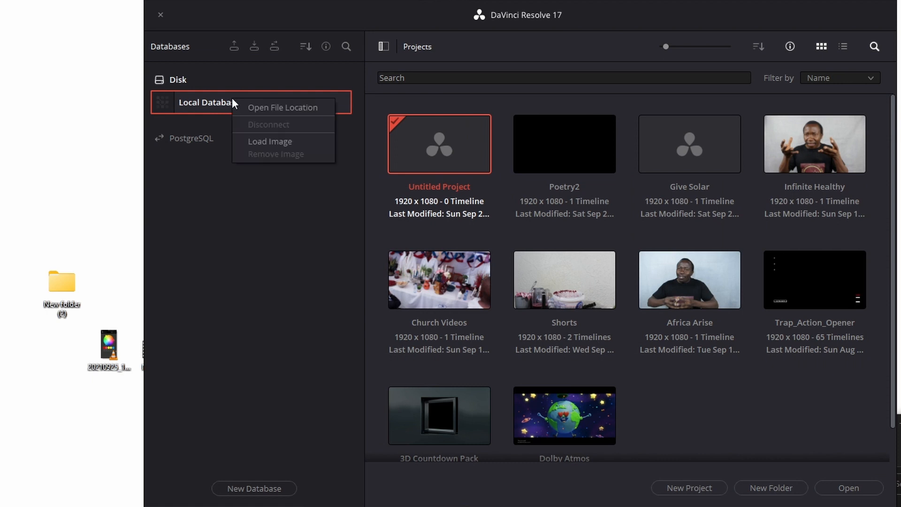
{"action": "left_click", "coordinate": [266, 109]}
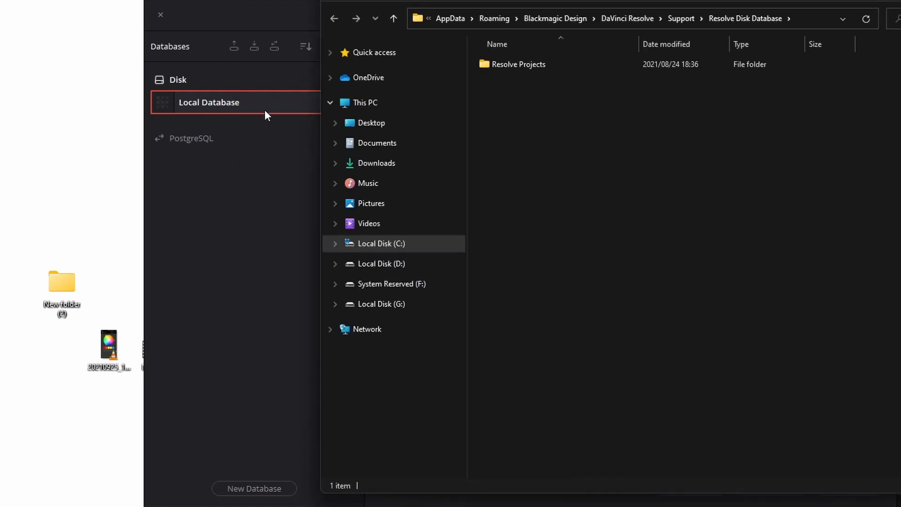
{"action": "left_click_drag", "start_coordinate": [836, 1], "coordinate": [632, 11]}
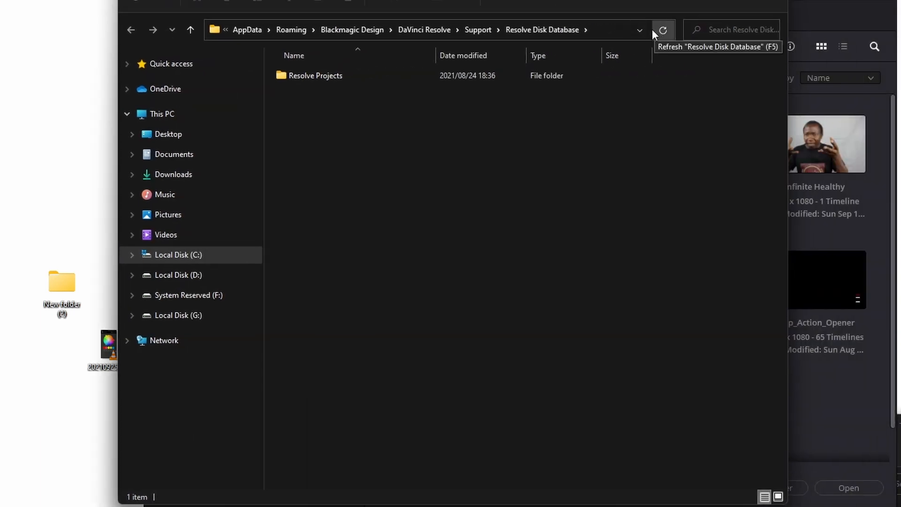
{"action": "left_click", "coordinate": [618, 31]}
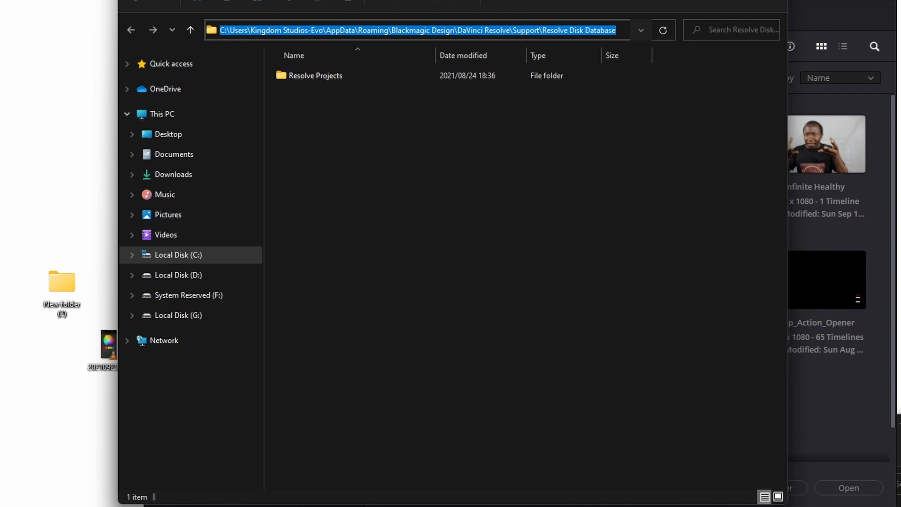
{"action": "left_click", "coordinate": [710, 0]}
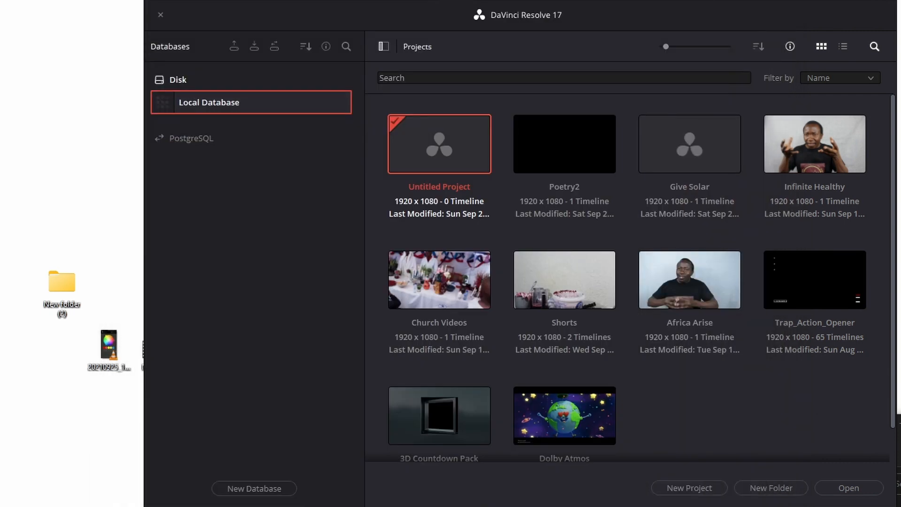
Switch to the File Explorer window and browse on Local Disk (C:) to Users\Kingdom Studios-Evo\AppData\Roaming
{"action": "left_click", "coordinate": [807, 506]}
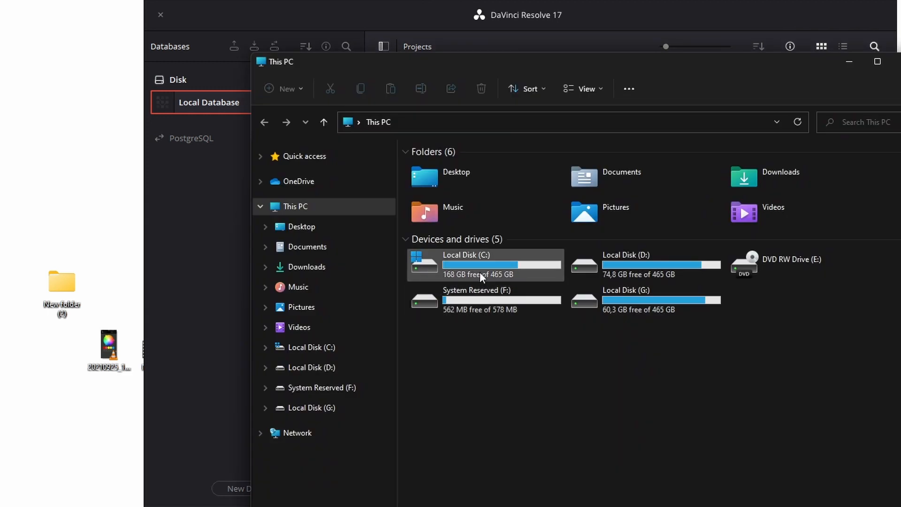
{"action": "double_click", "coordinate": [480, 272]}
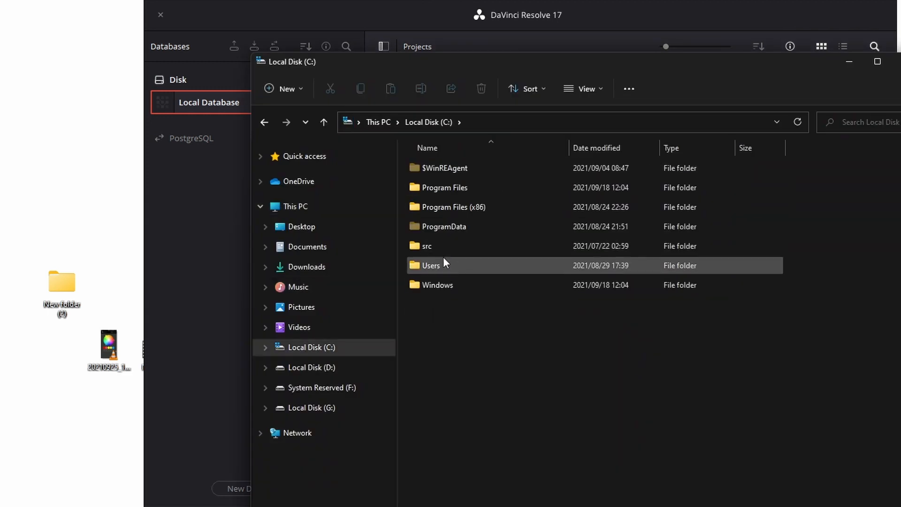
{"action": "double_click", "coordinate": [438, 263]}
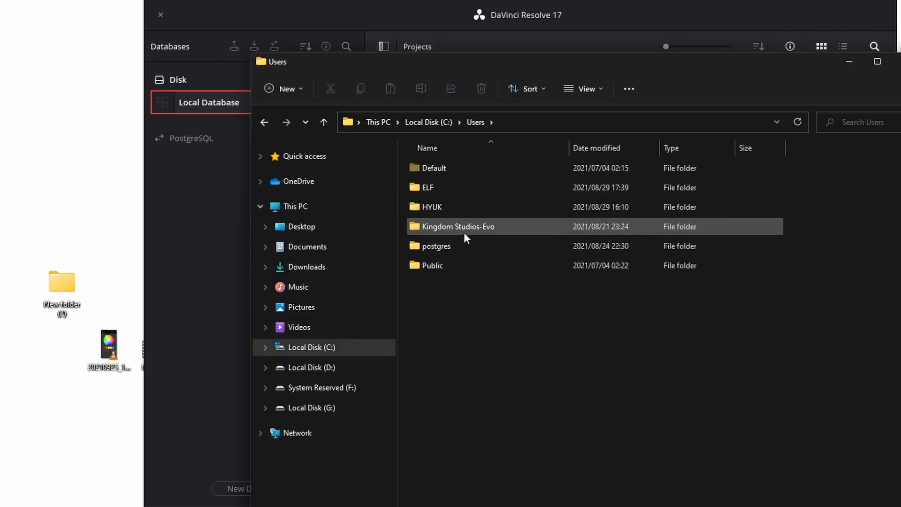
{"action": "double_click", "coordinate": [475, 224]}
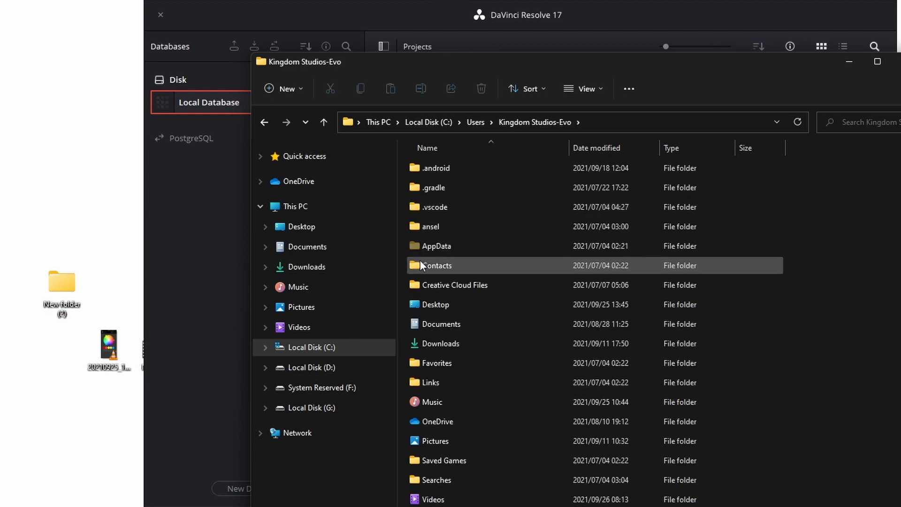
{"action": "double_click", "coordinate": [464, 246]}
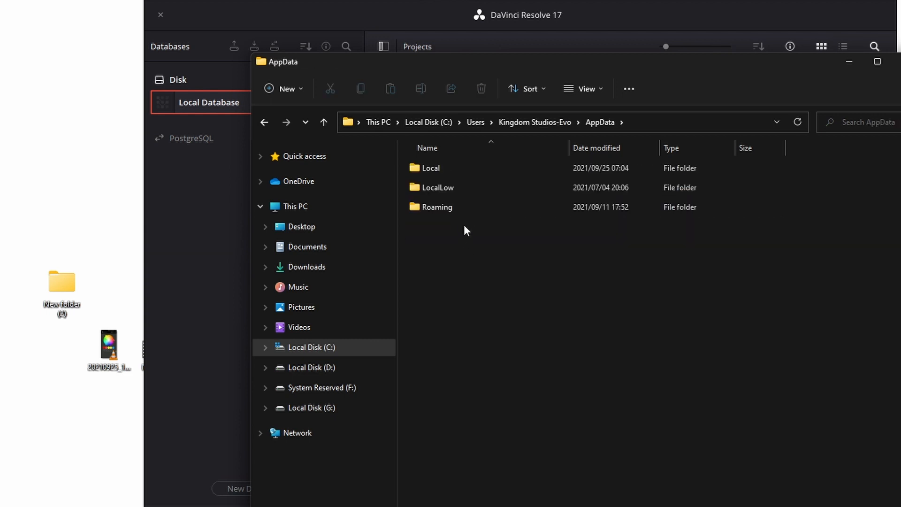
{"action": "double_click", "coordinate": [449, 209]}
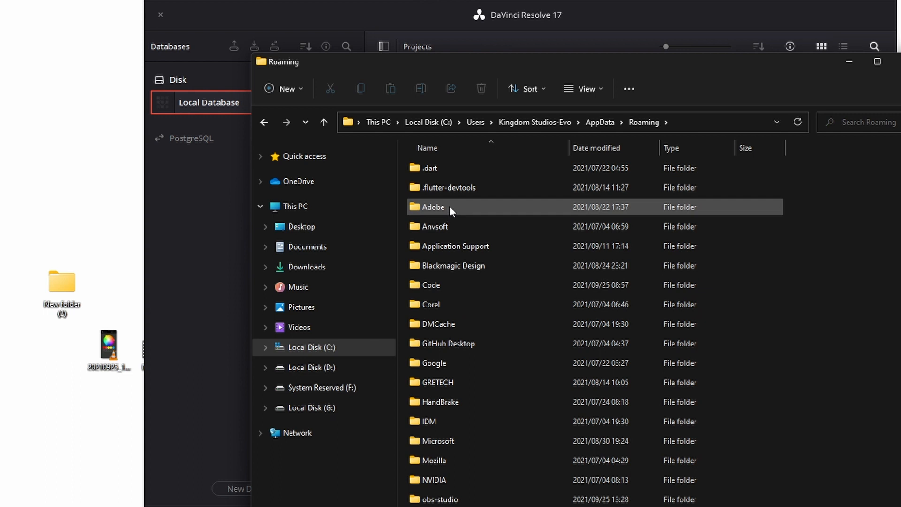
From the Roaming folder, browse to Blackmagic Design\DaVinci Resolve\Support\Resolve Disk Database\Resolve Projects
{"action": "double_click", "coordinate": [478, 266]}
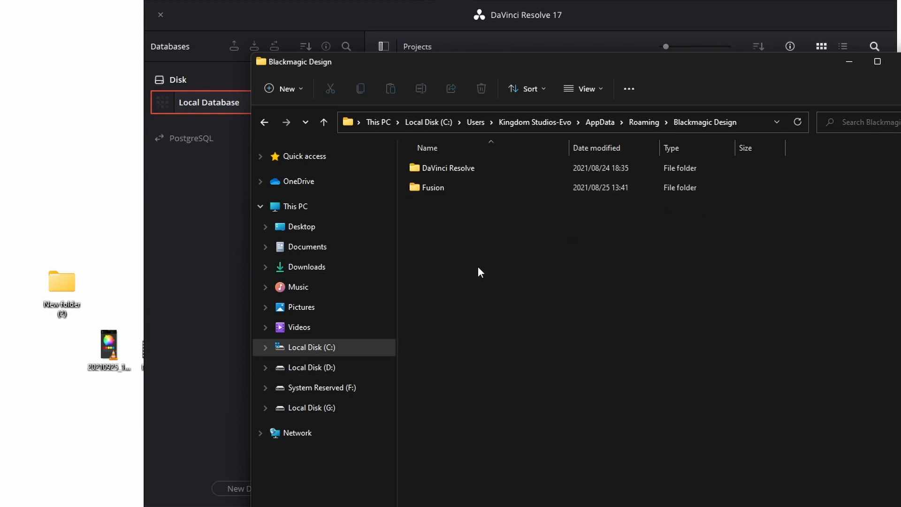
{"action": "double_click", "coordinate": [469, 168]}
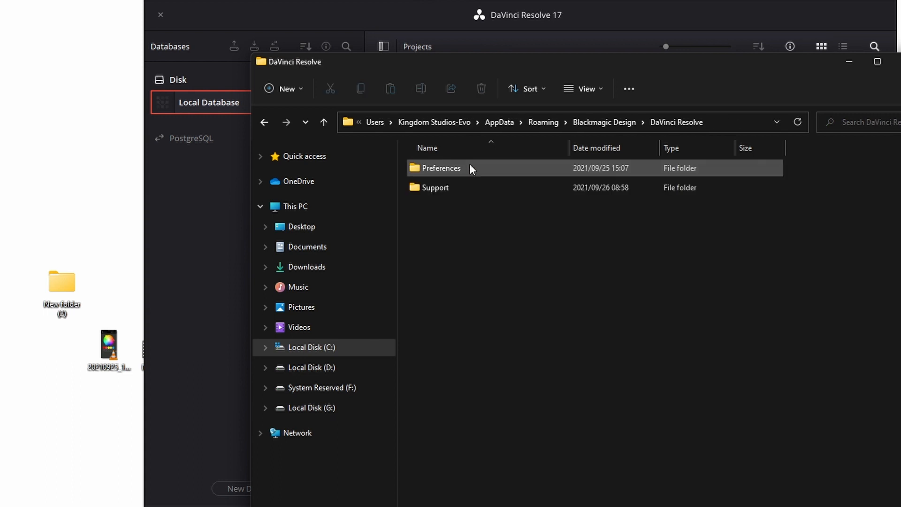
{"action": "double_click", "coordinate": [438, 190]}
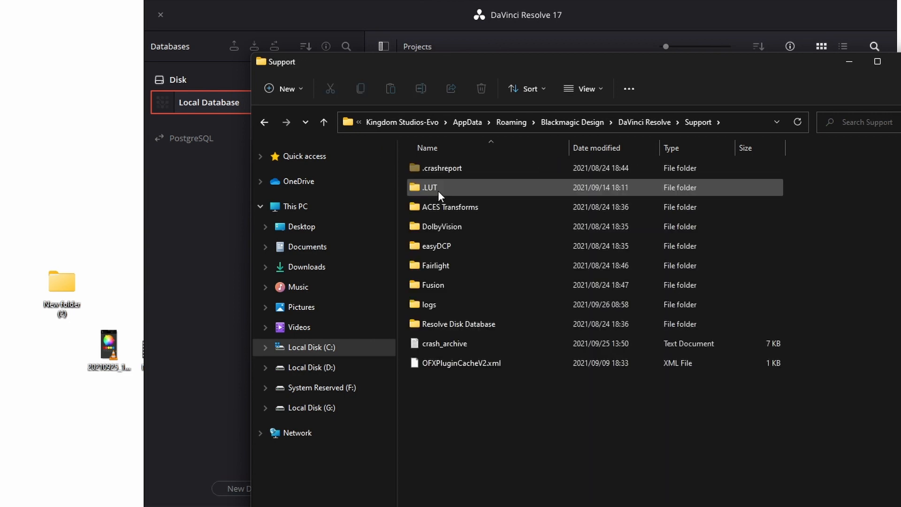
{"action": "double_click", "coordinate": [468, 324]}
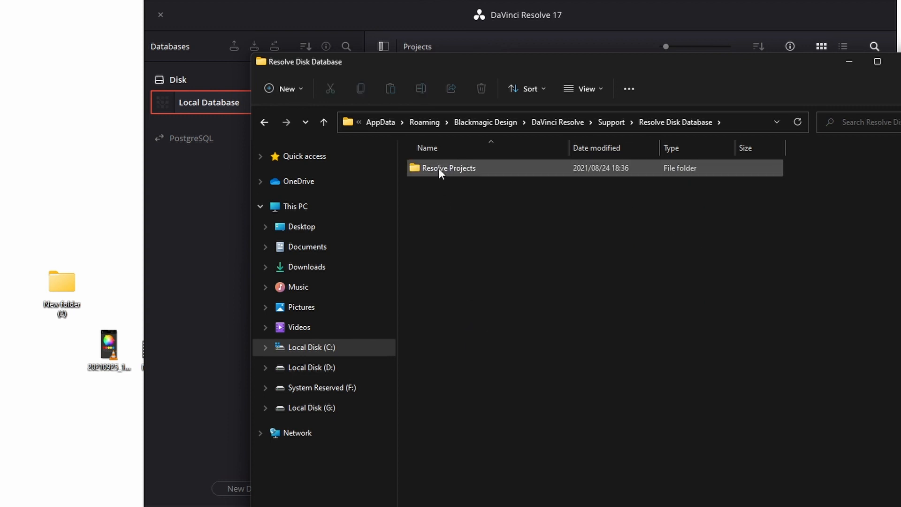
{"action": "double_click", "coordinate": [451, 166]}
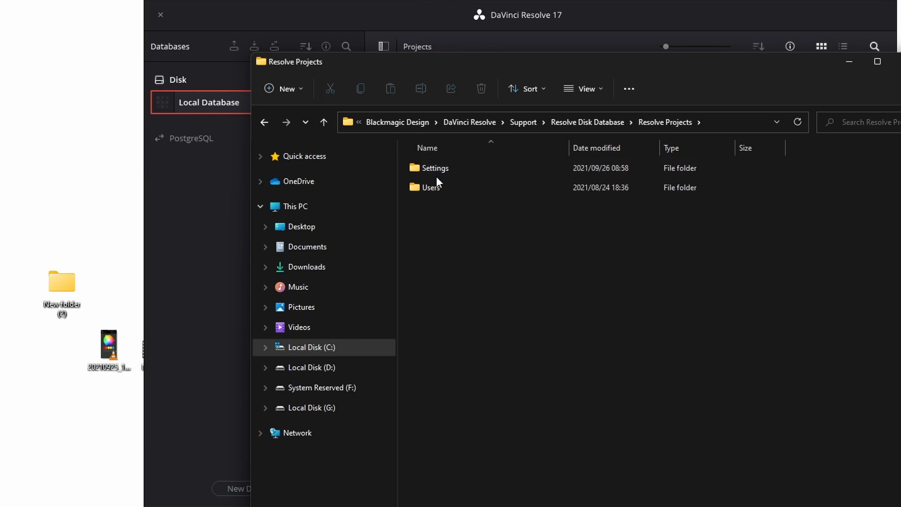
Look inside the Settings folder of Resolve Projects, go back up, and open the Users folder
{"action": "double_click", "coordinate": [436, 170]}
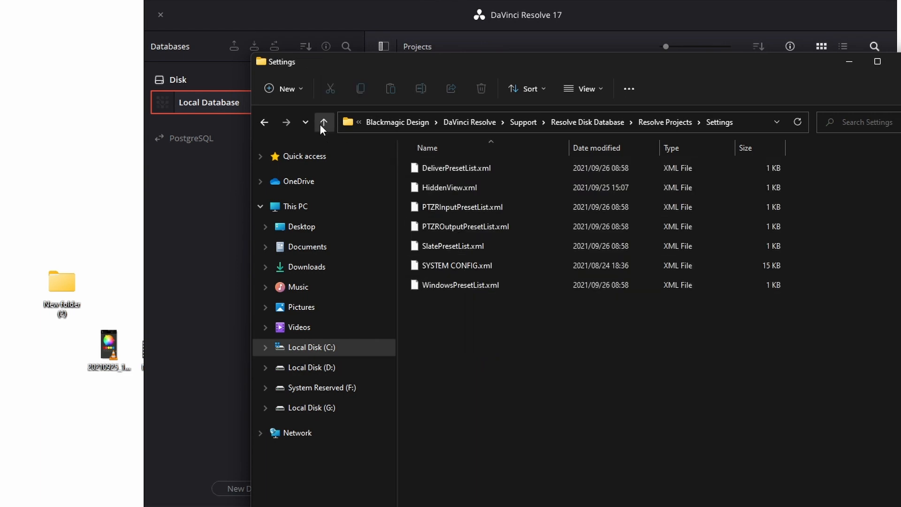
{"action": "left_click", "coordinate": [323, 123]}
{"action": "double_click", "coordinate": [444, 188]}
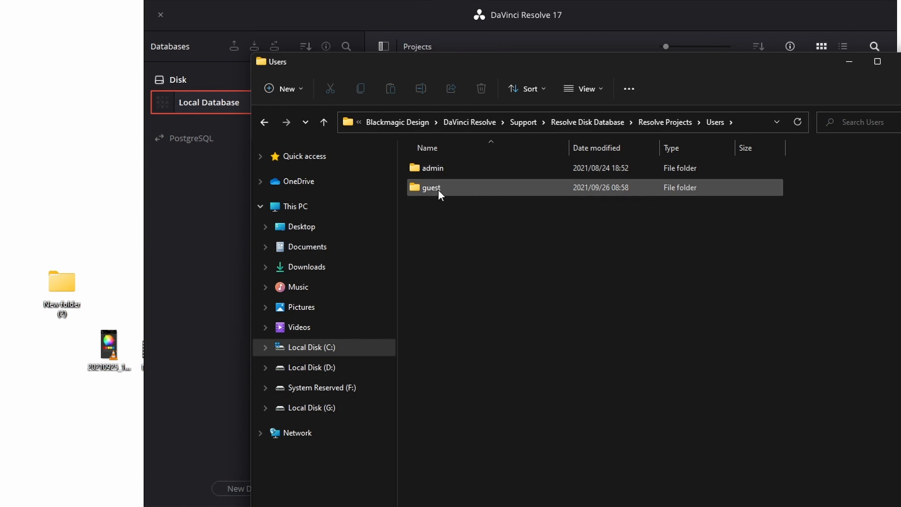
Browse through the guest folder to its Projects folder, move the window fully into view, and display the folder's full path
{"action": "double_click", "coordinate": [438, 190]}
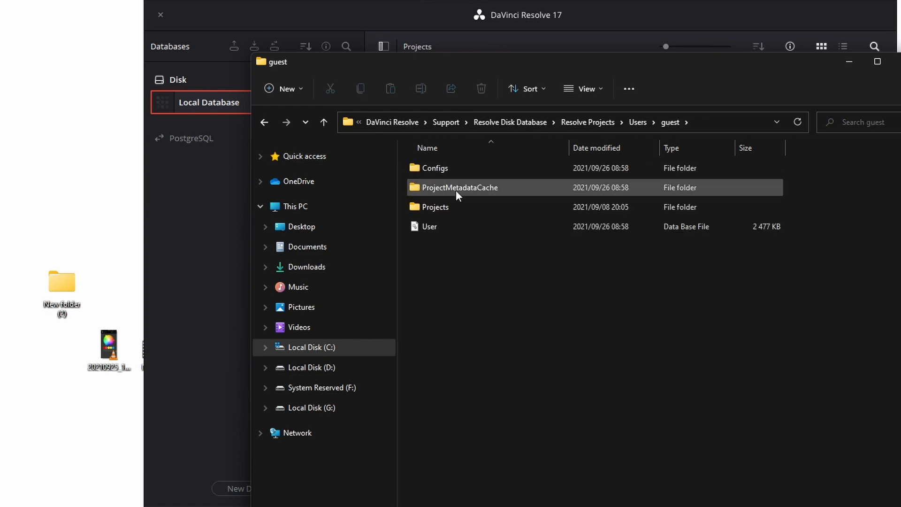
{"action": "double_click", "coordinate": [438, 205]}
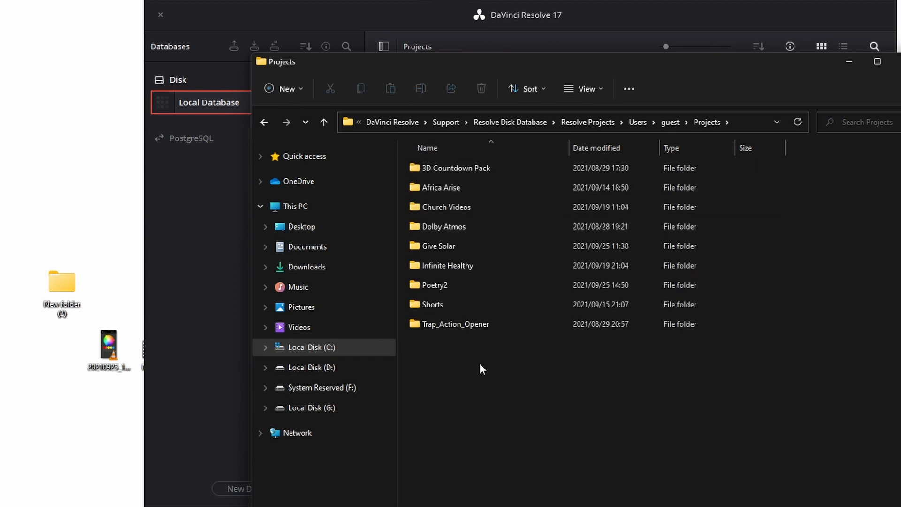
{"action": "left_click_drag", "start_coordinate": [454, 63], "coordinate": [320, 23]}
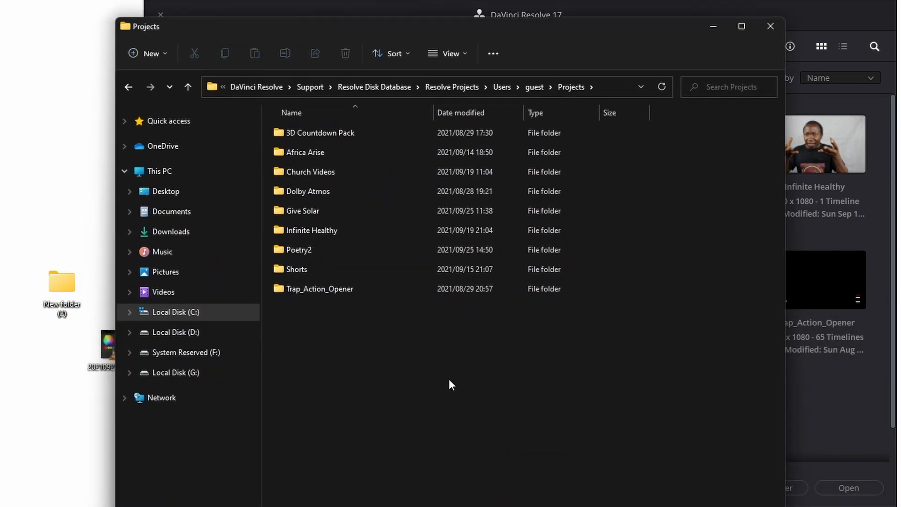
{"action": "left_click", "coordinate": [609, 93]}
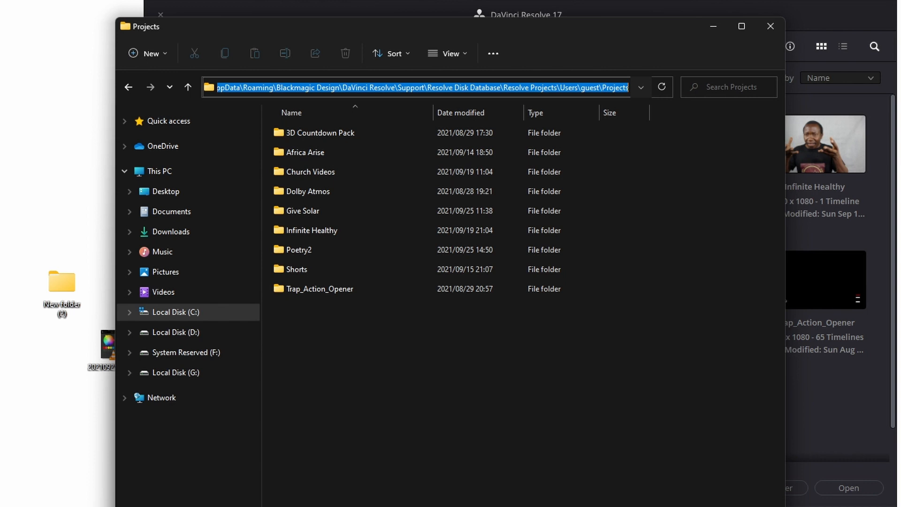
Open a second File Explorer window, look into Local Disk (G:), return to This PC, and minimize both explorer windows
{"action": "key", "text": "super+e"}
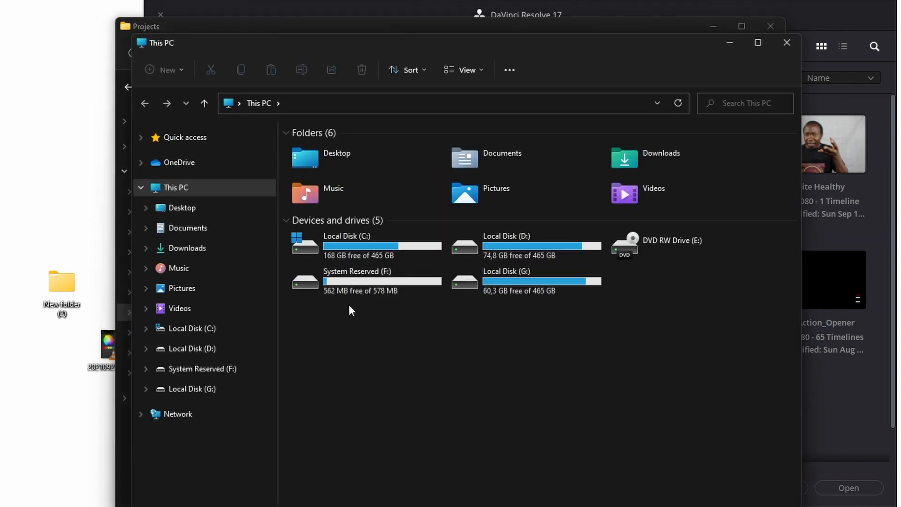
{"action": "double_click", "coordinate": [551, 290]}
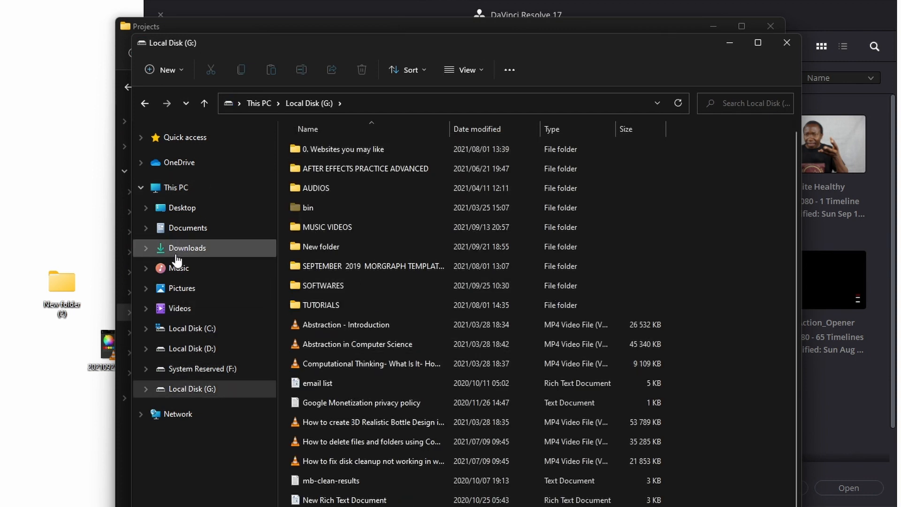
{"action": "left_click", "coordinate": [180, 188]}
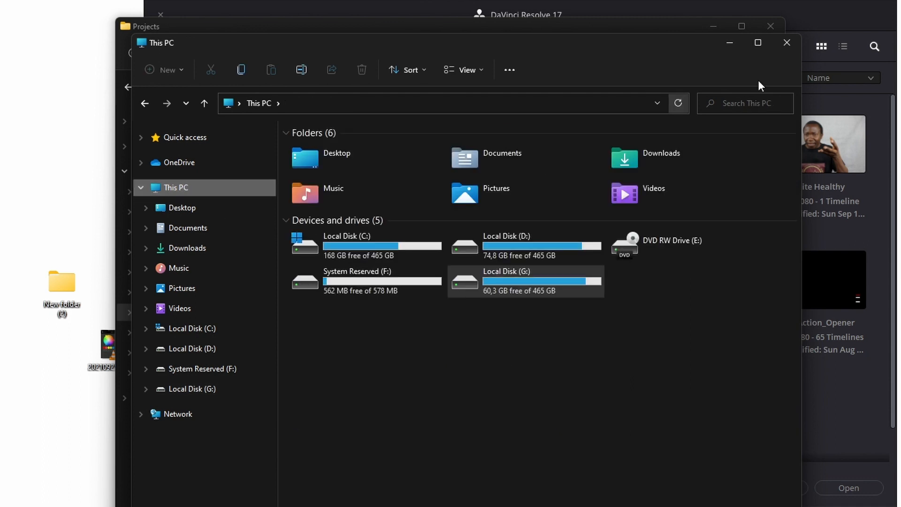
{"action": "left_click", "coordinate": [732, 45]}
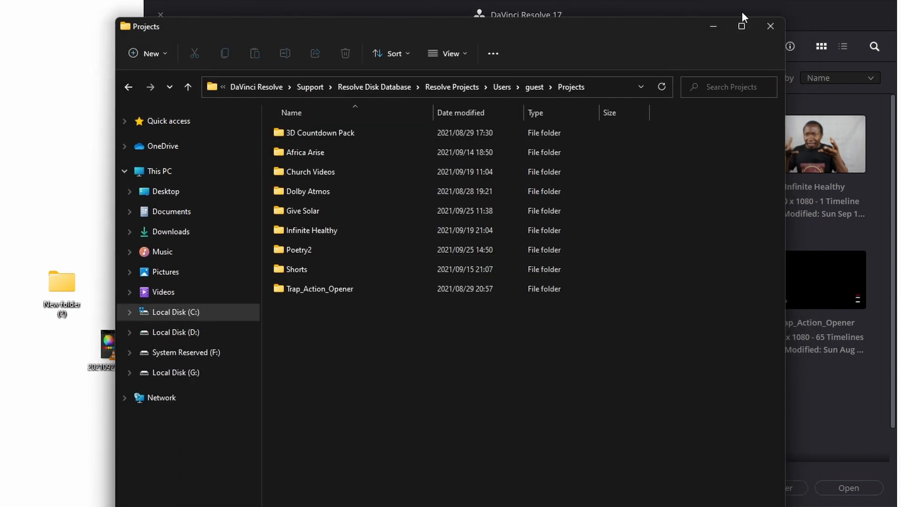
{"action": "left_click", "coordinate": [713, 26]}
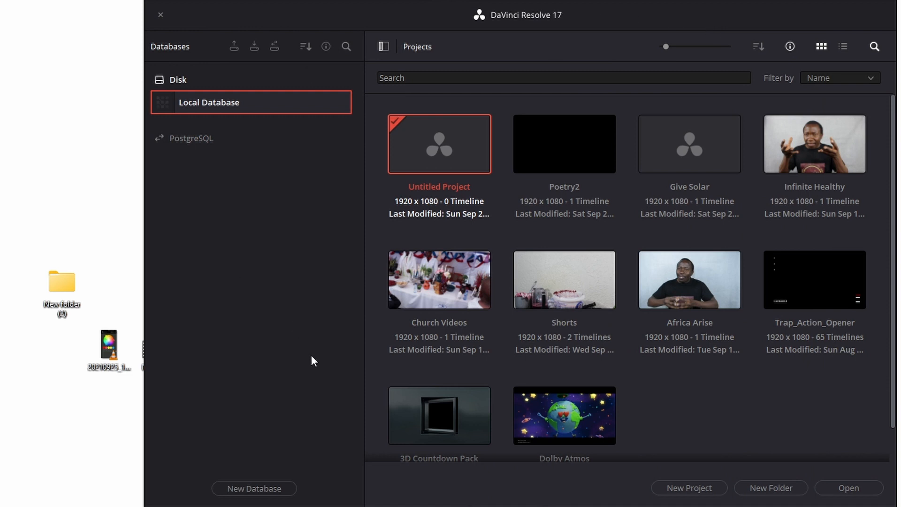
Start a new disk database in the Project Manager and name it new_database
{"action": "left_click", "coordinate": [258, 488]}
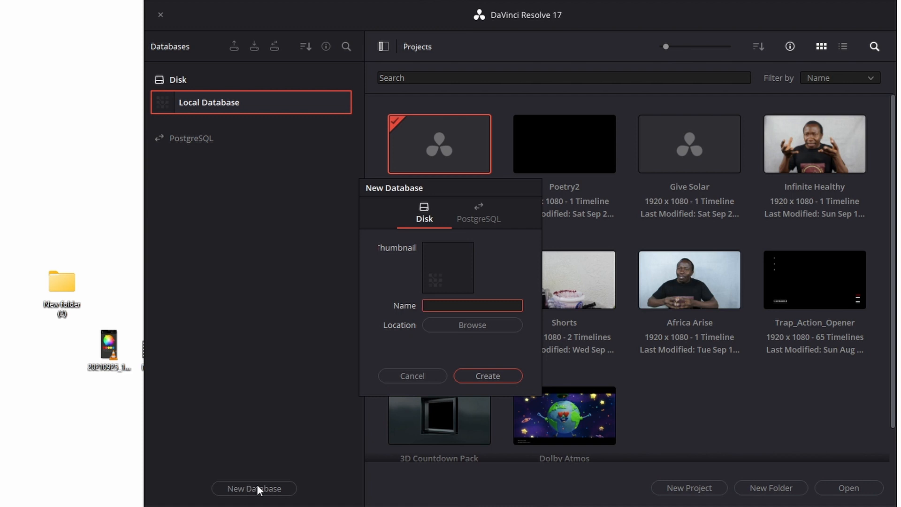
{"action": "type", "text": "new"}
{"action": "key", "text": "BackSpace"}
{"action": "key", "text": "BackSpace"}
{"action": "key", "text": "BackSpace"}
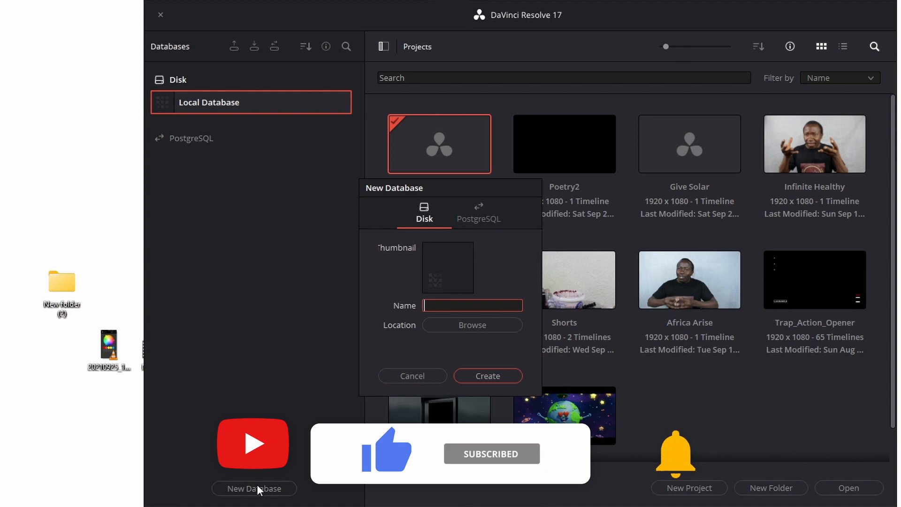
{"action": "type", "text": "ne"}
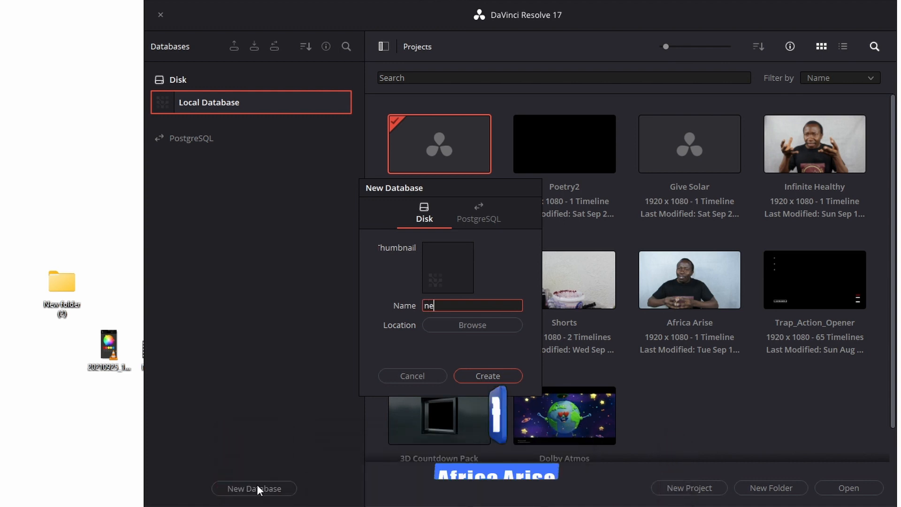
{"action": "type", "text": "w_dat"}
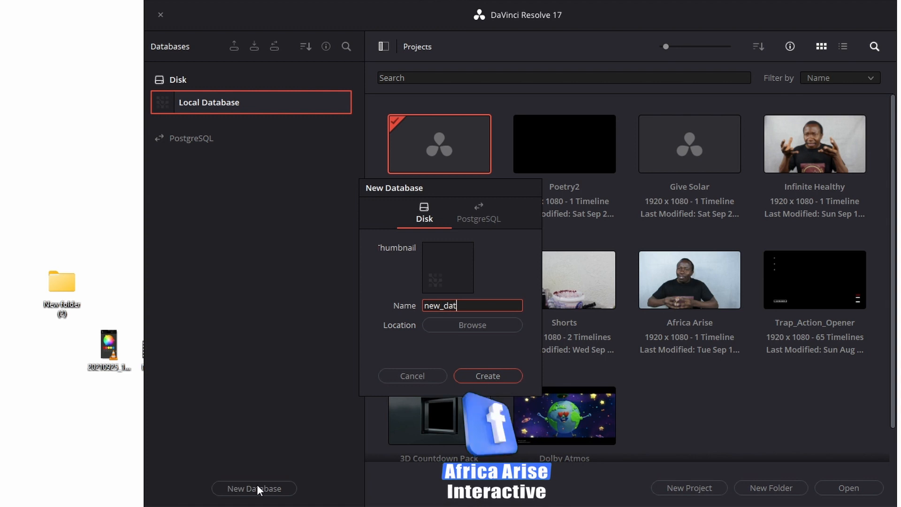
{"action": "type", "text": "ta"}
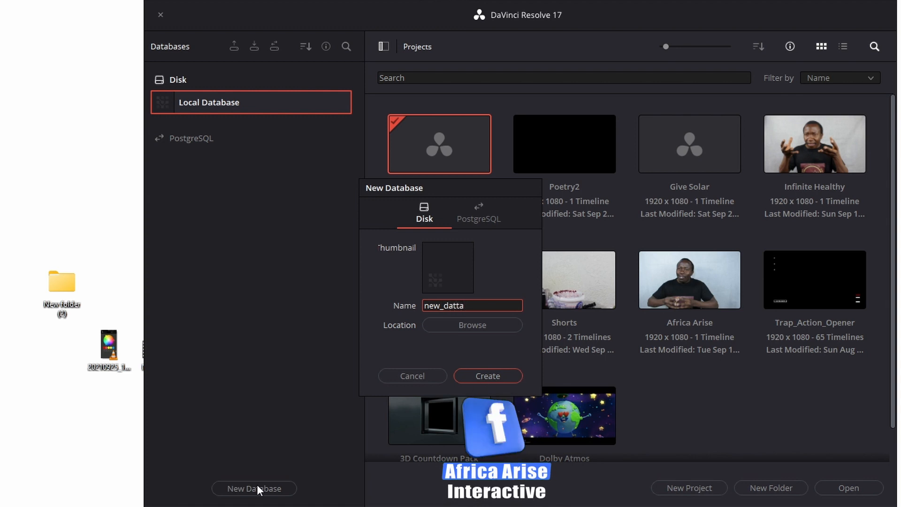
{"action": "key", "text": "BackSpace"}
{"action": "key", "text": "BackSpace"}
{"action": "type", "text": "abas"}
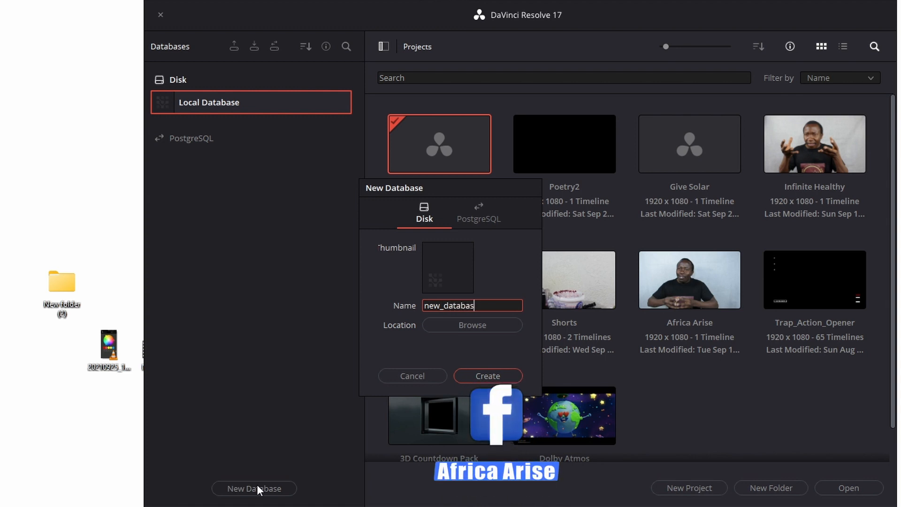
{"action": "type", "text": "e"}
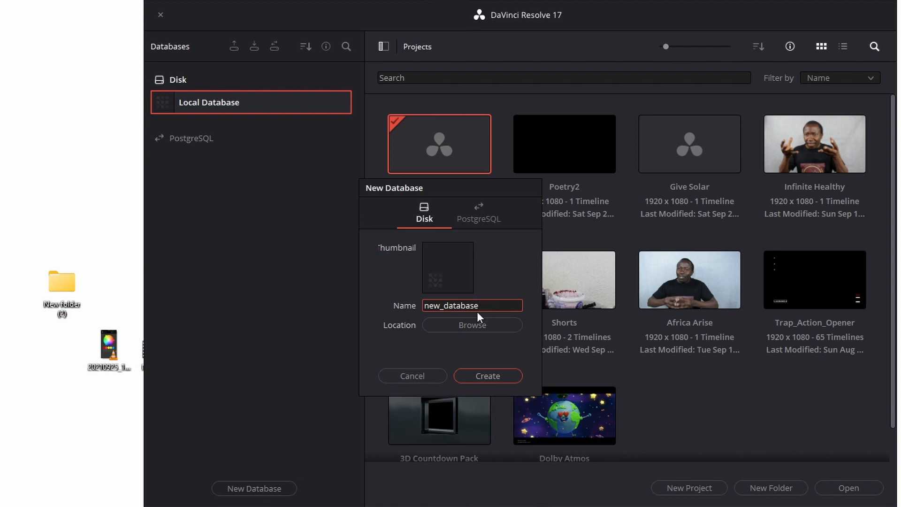
Choose the Music folder as the new database's location and create the database
{"action": "left_click", "coordinate": [469, 326]}
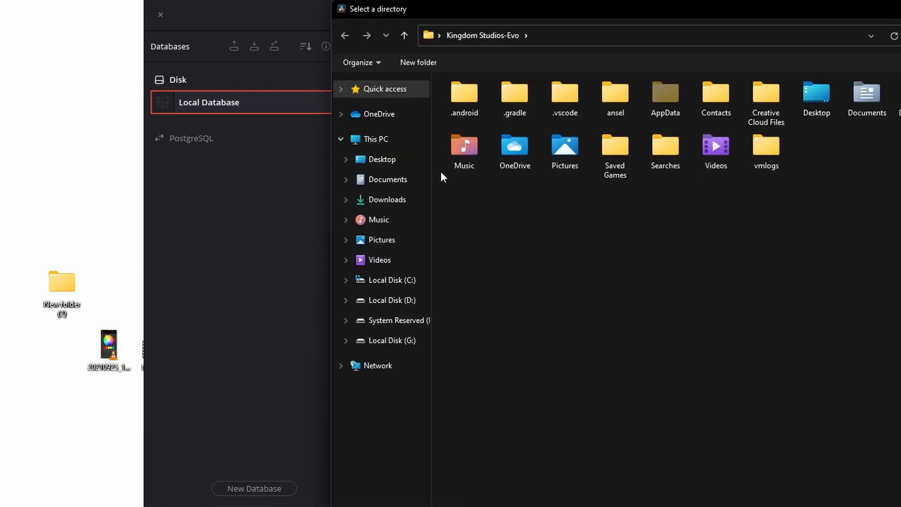
{"action": "left_click_drag", "start_coordinate": [567, 5], "coordinate": [252, 1]}
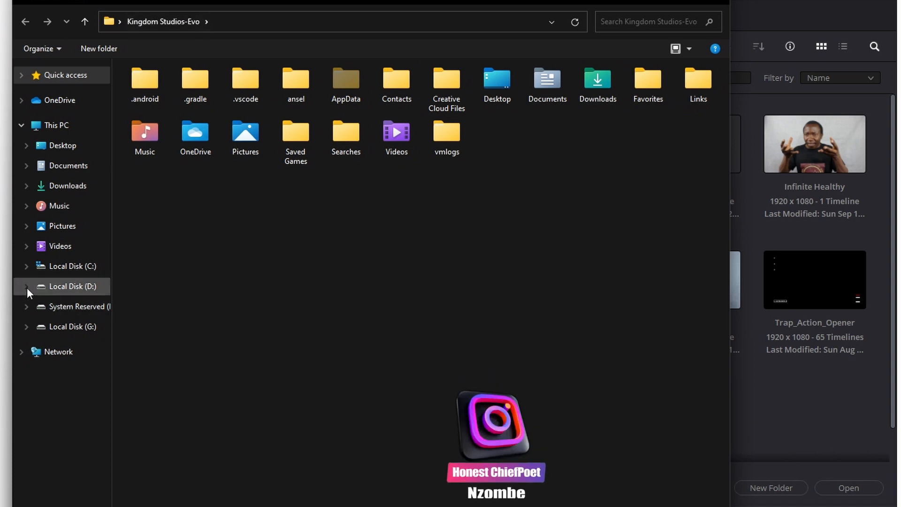
{"action": "left_click", "coordinate": [63, 287]}
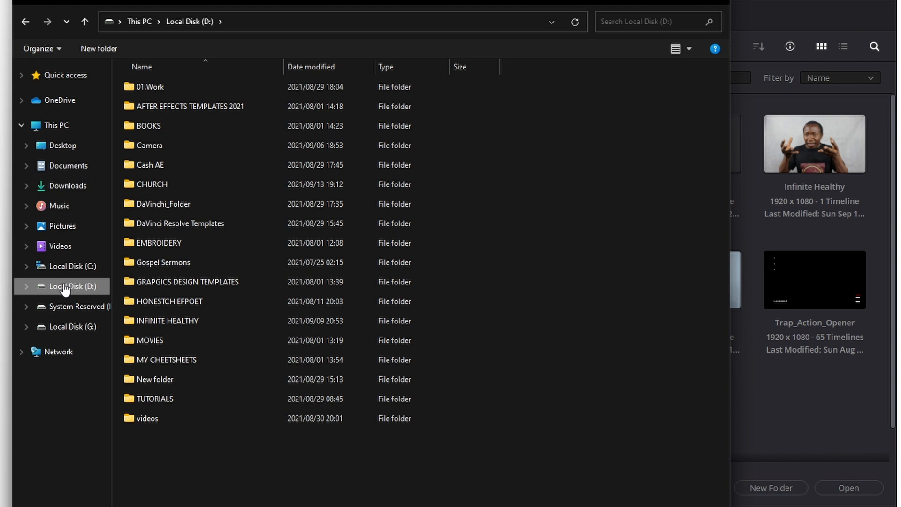
{"action": "left_click", "coordinate": [71, 273]}
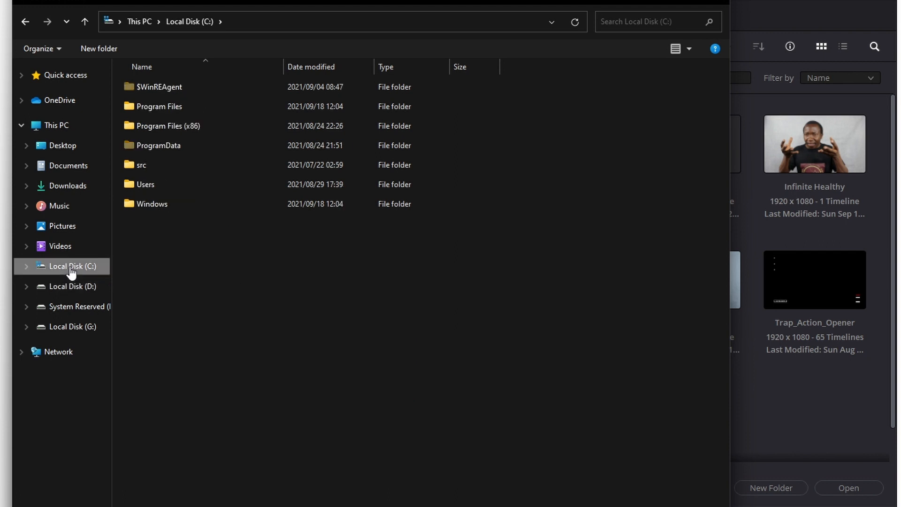
{"action": "left_click", "coordinate": [66, 211]}
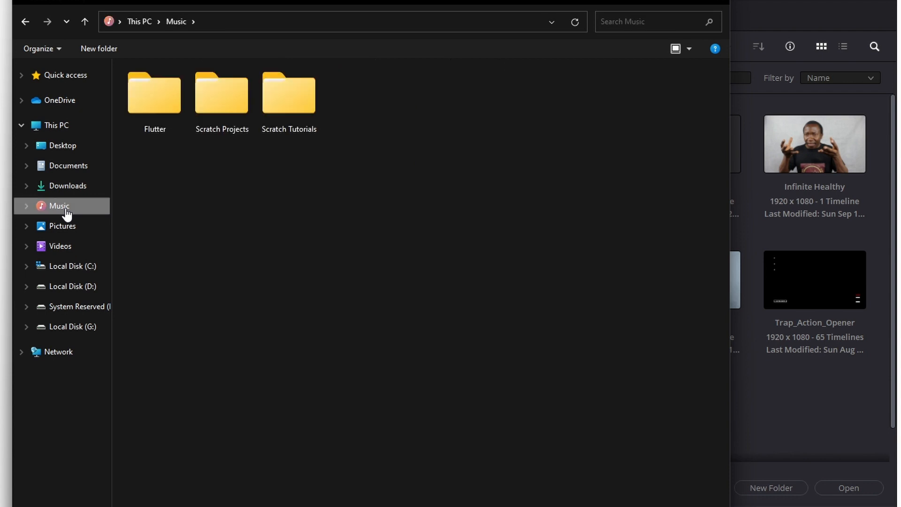
{"action": "left_click", "coordinate": [69, 250]}
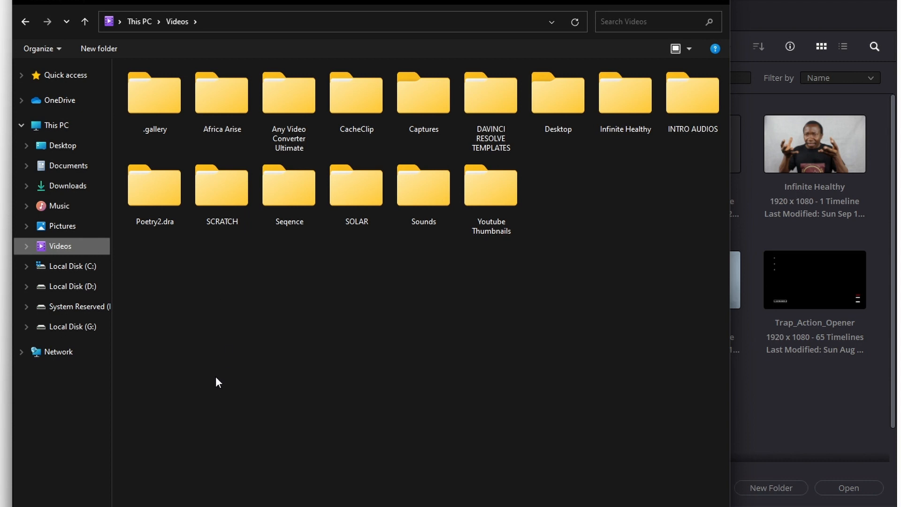
{"action": "left_click", "coordinate": [68, 228]}
{"action": "left_click", "coordinate": [66, 210]}
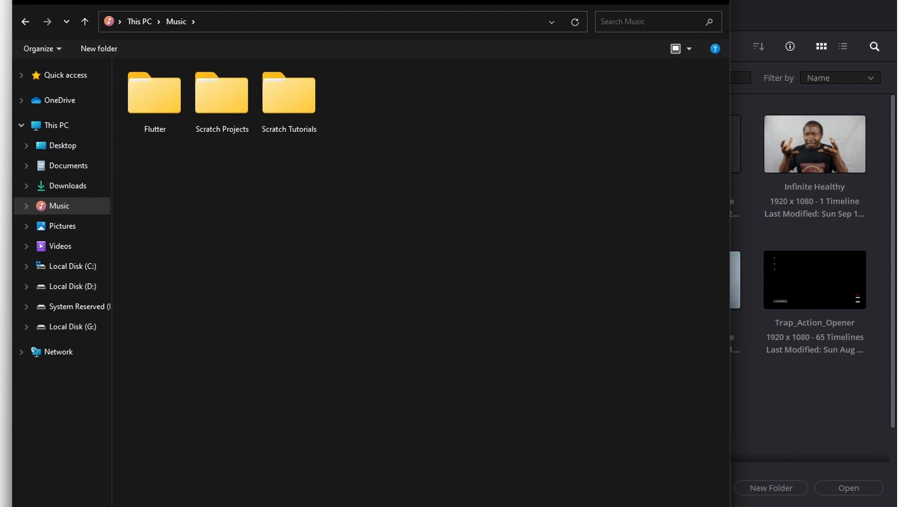
{"action": "key", "text": "Return"}
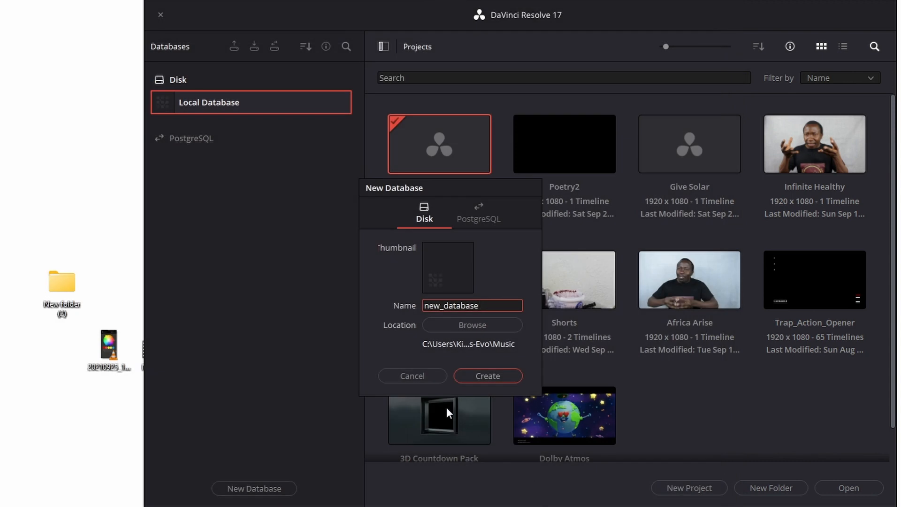
{"action": "left_click", "coordinate": [490, 374]}
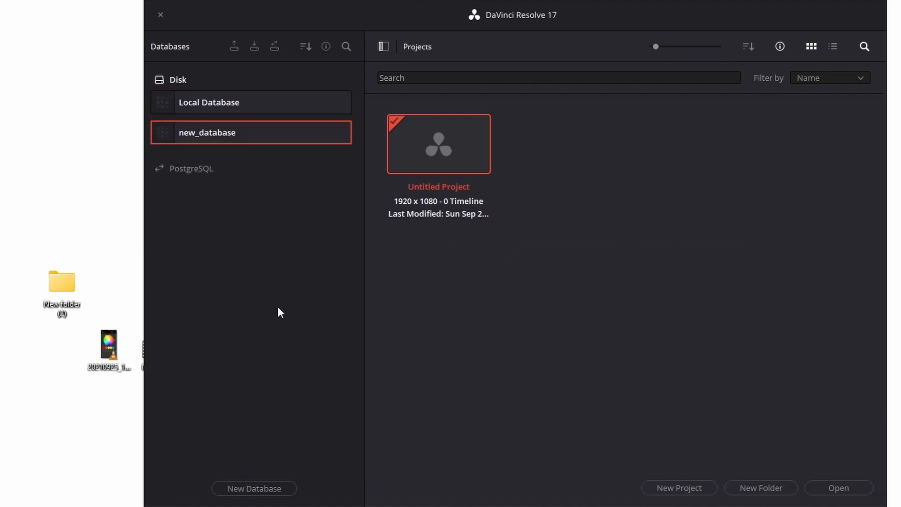
Open new_database's file location, display its full path, check the parent Music folder, and close the window
{"action": "right_click", "coordinate": [244, 138]}
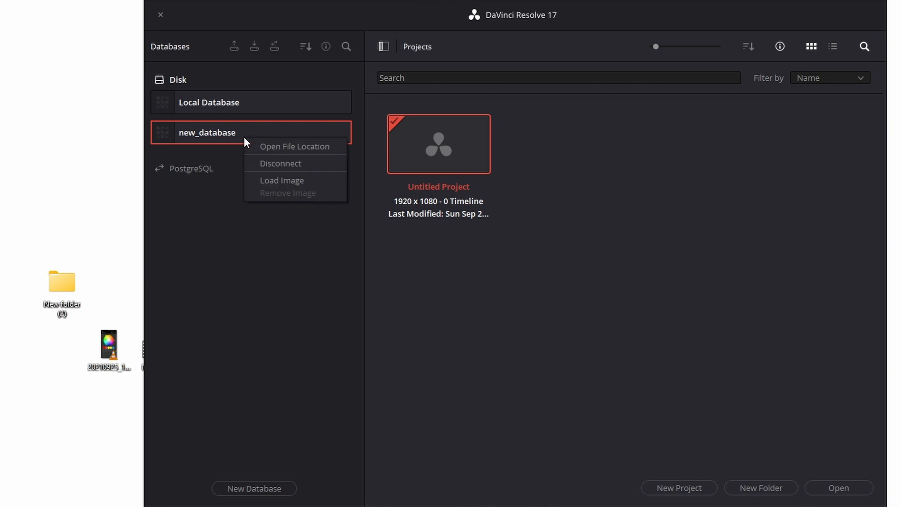
{"action": "left_click", "coordinate": [278, 148]}
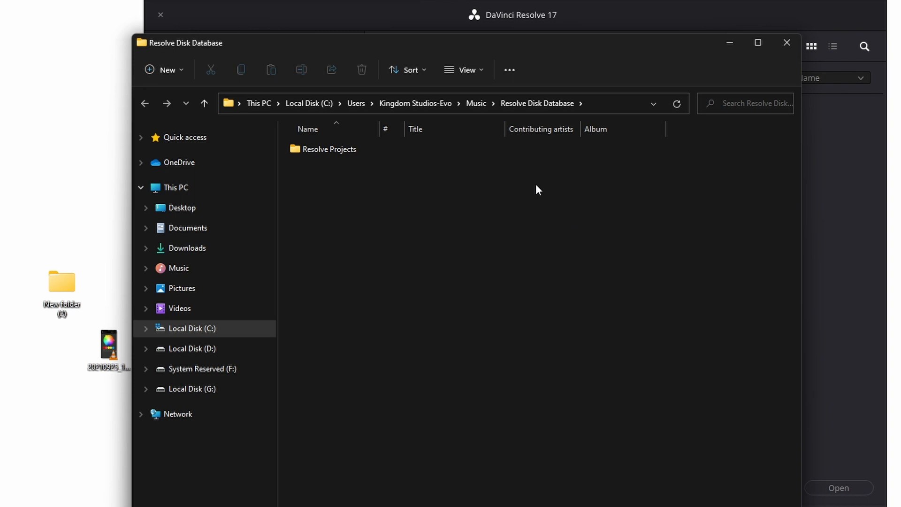
{"action": "left_click", "coordinate": [615, 104]}
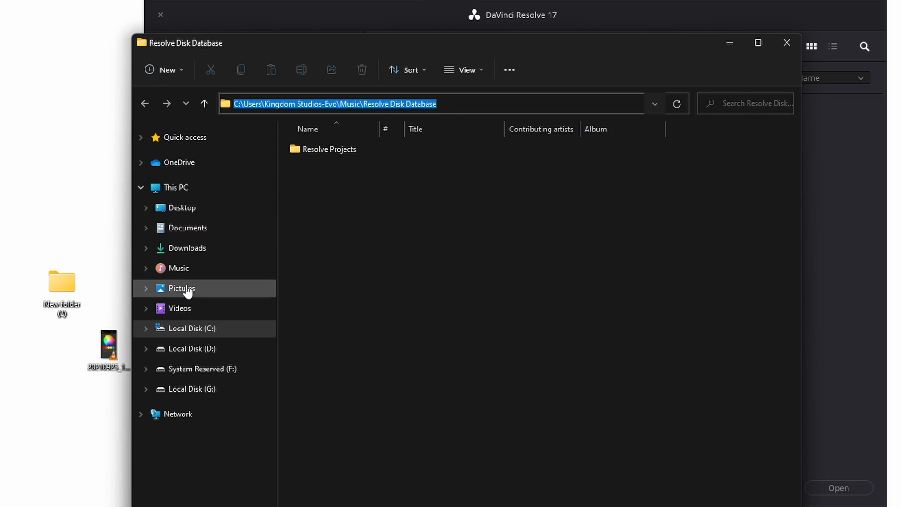
{"action": "left_click", "coordinate": [181, 267]}
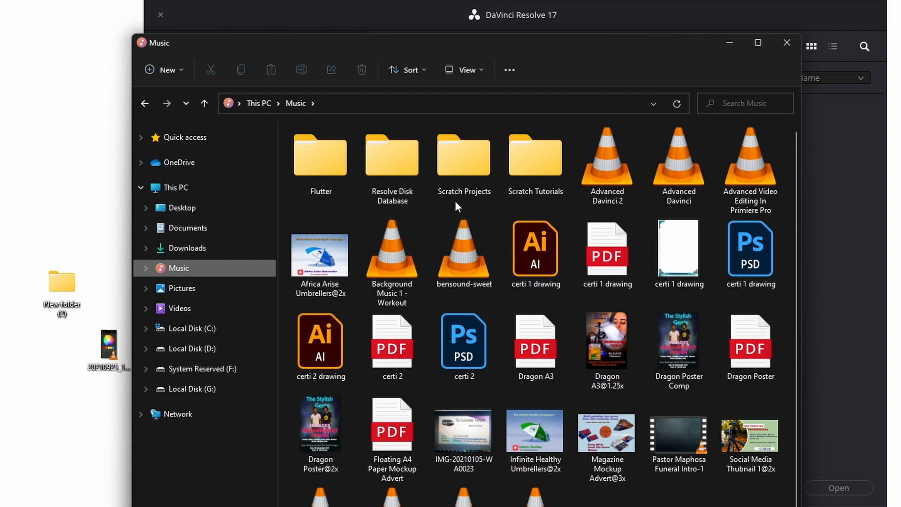
{"action": "left_click", "coordinate": [786, 42]}
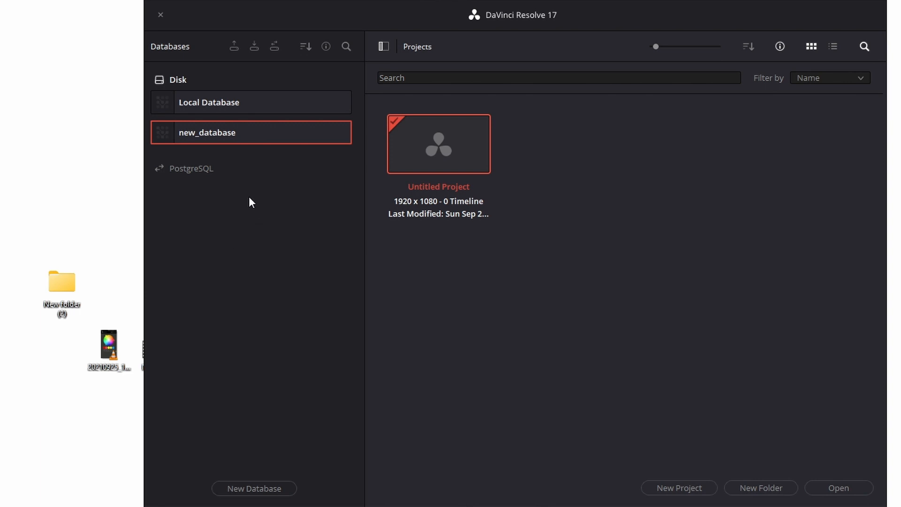
View the Backup Database dialog, close it without saving a backup, and toggle the database info display
{"action": "left_click", "coordinate": [235, 46]}
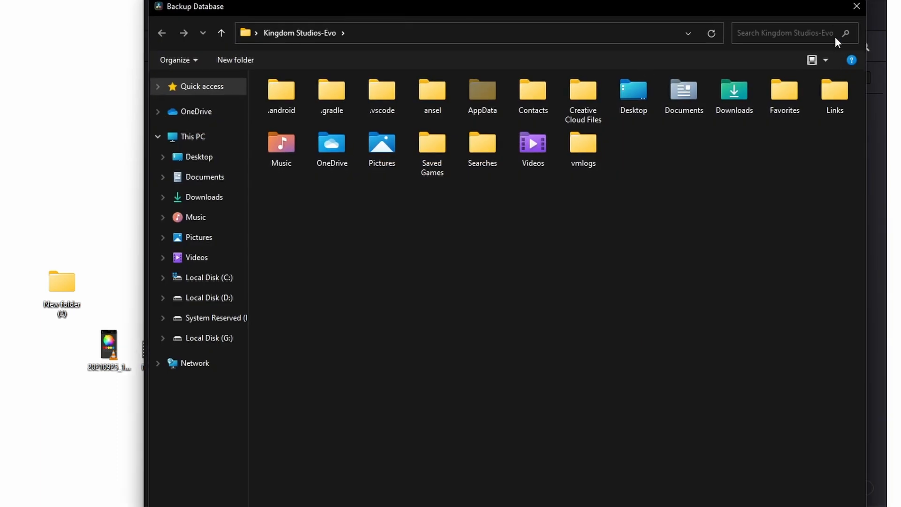
{"action": "left_click", "coordinate": [857, 6]}
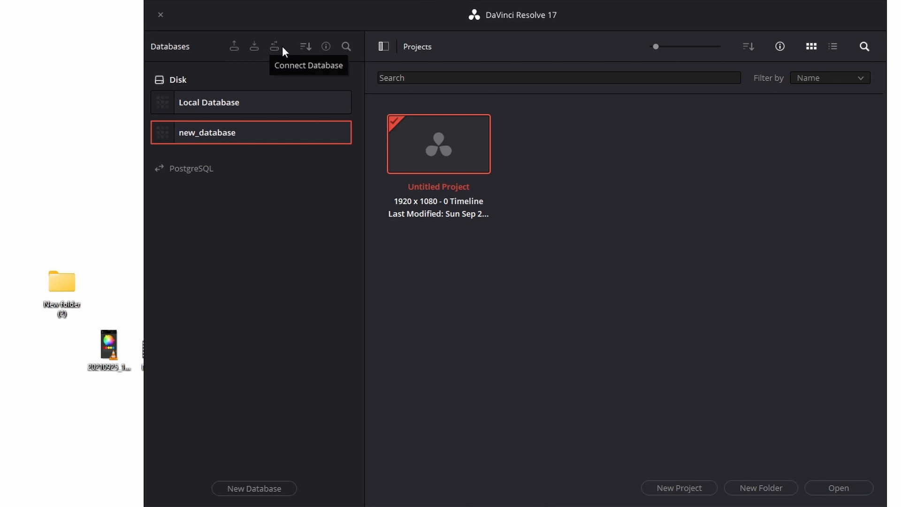
{"action": "left_click", "coordinate": [322, 45]}
{"action": "left_click", "coordinate": [326, 46]}
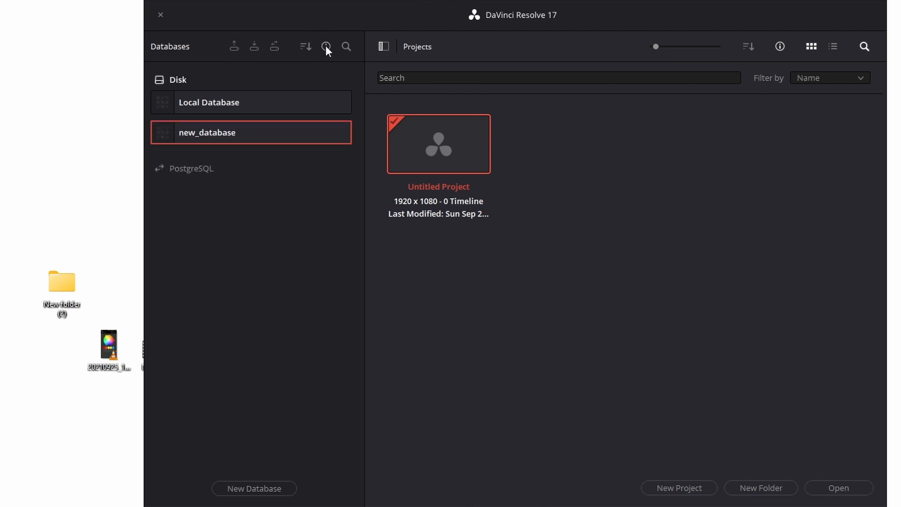
{"action": "left_click", "coordinate": [322, 47]}
{"action": "left_click", "coordinate": [322, 47]}
Switch to Local Database, over to new_database, and back to Local Database
{"action": "left_click", "coordinate": [229, 107]}
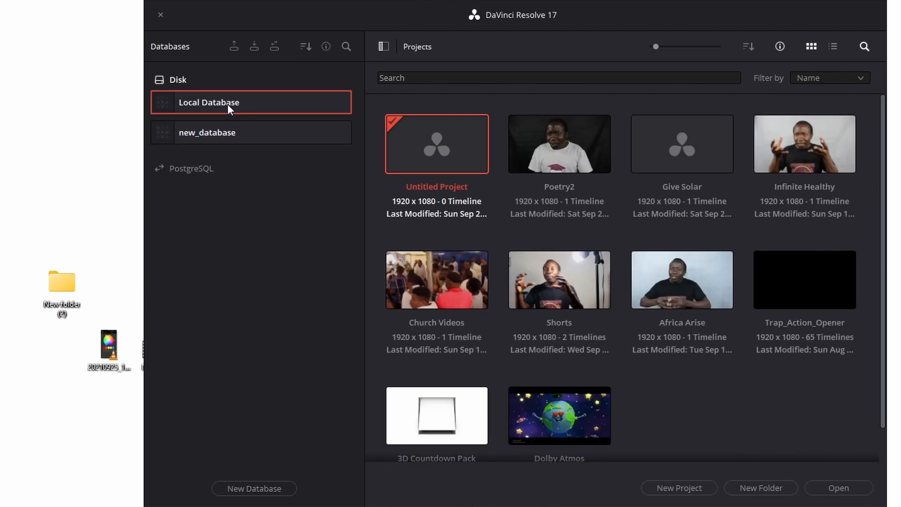
{"action": "left_click", "coordinate": [227, 131]}
{"action": "left_click", "coordinate": [239, 105]}
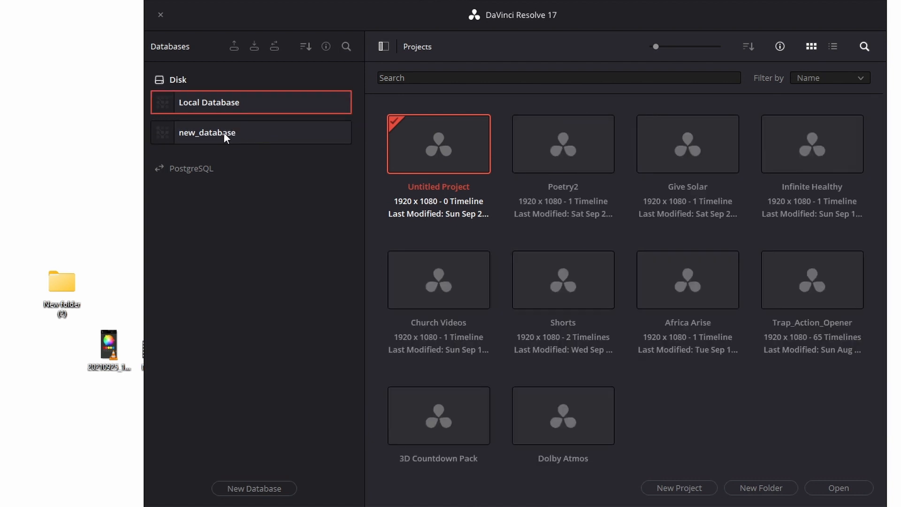
Compare the projects in new_database and Local Database by switching between them twice, finishing on Local Database
{"action": "left_click", "coordinate": [223, 135]}
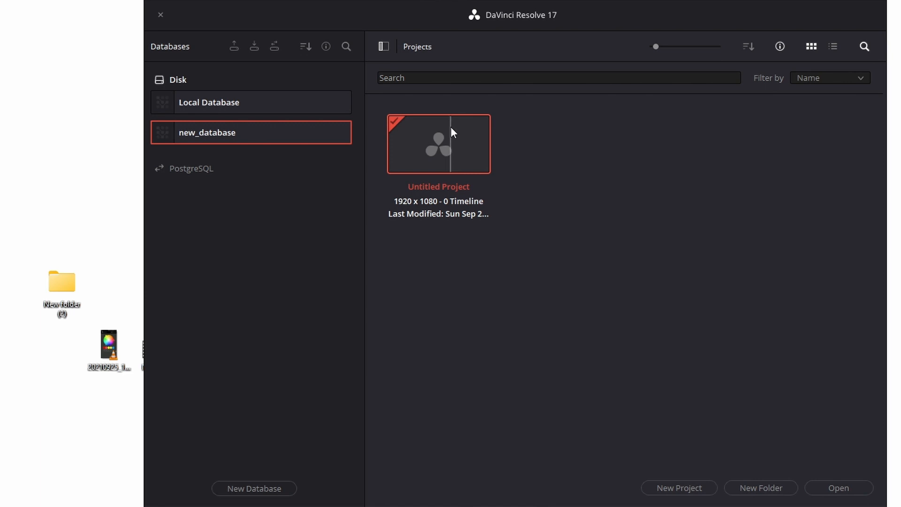
{"action": "left_click", "coordinate": [266, 102]}
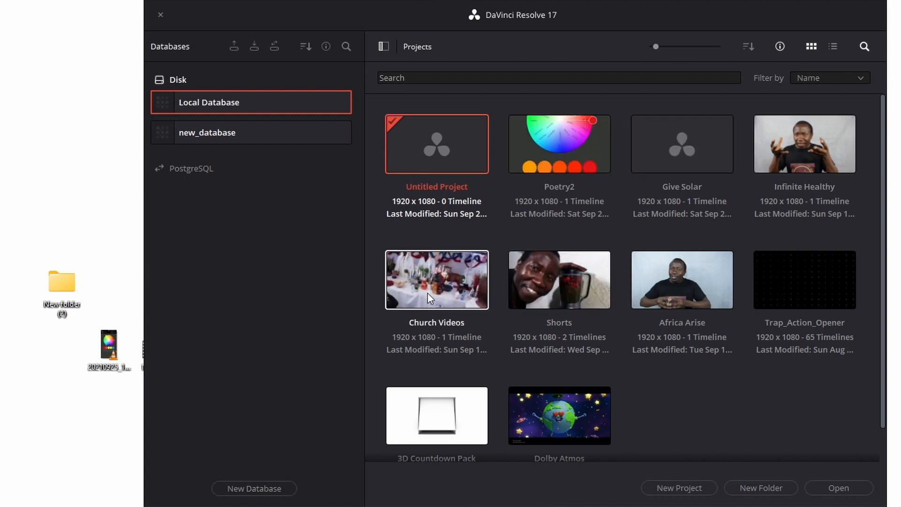
{"action": "left_click", "coordinate": [226, 133]}
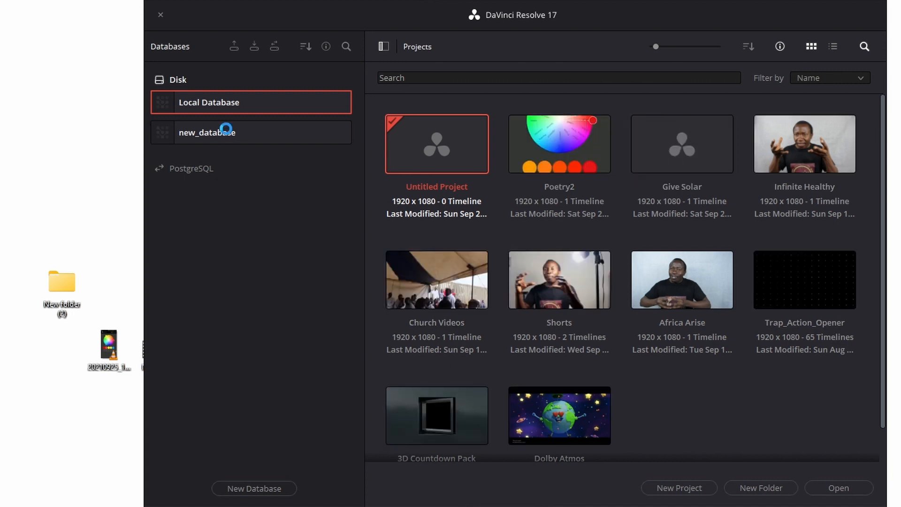
{"action": "left_click", "coordinate": [203, 92]}
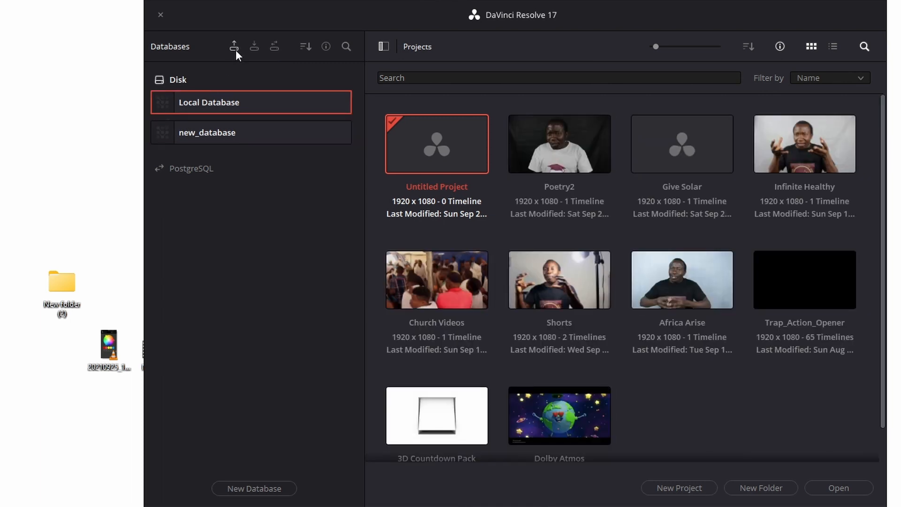
View the Backup Database dialog and the backup file chooser for restoring, closing both without saving or choosing a file
{"action": "left_click", "coordinate": [233, 47]}
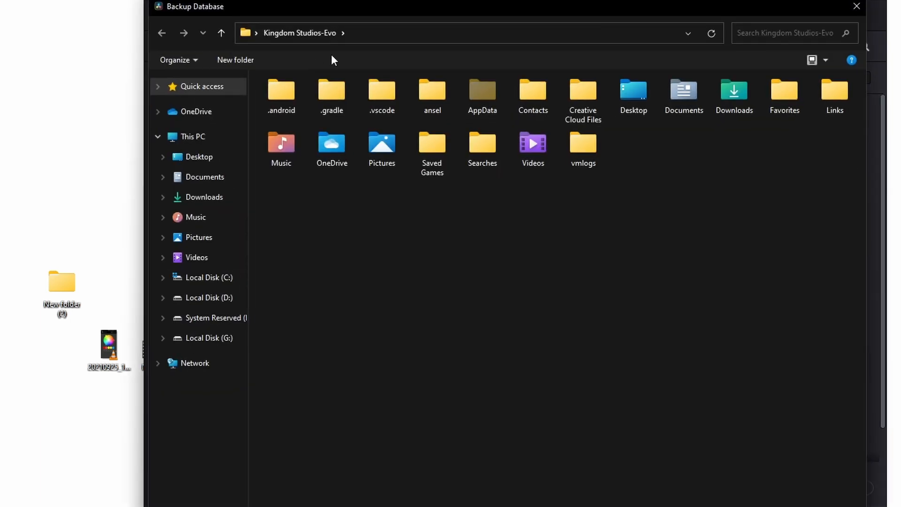
{"action": "left_click", "coordinate": [406, 38]}
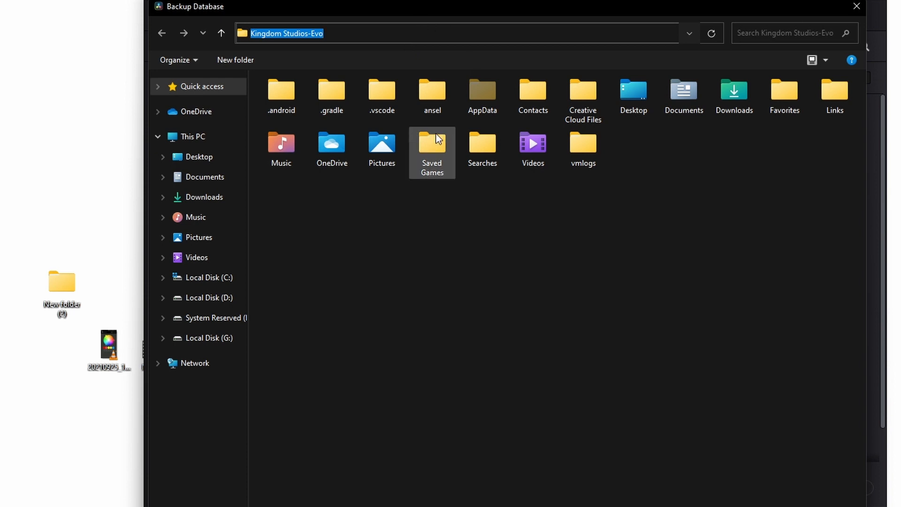
{"action": "left_click", "coordinate": [851, 6]}
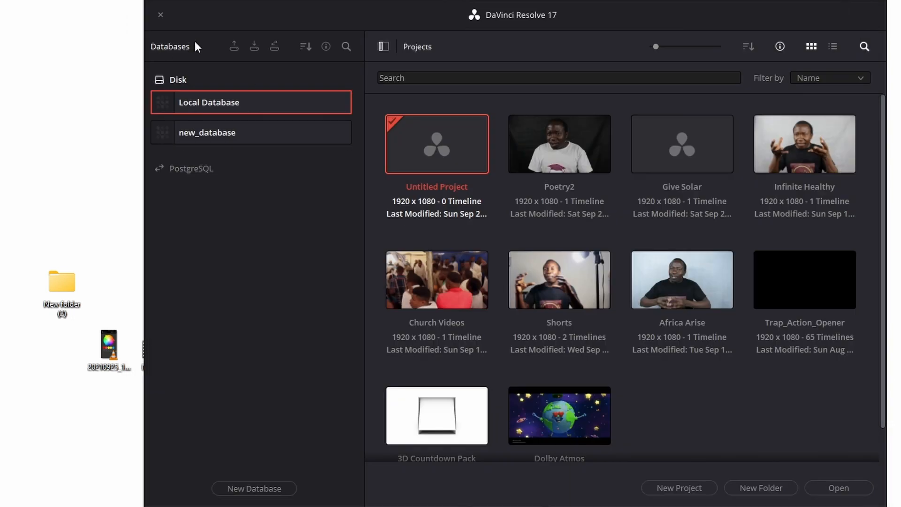
{"action": "left_click", "coordinate": [253, 46]}
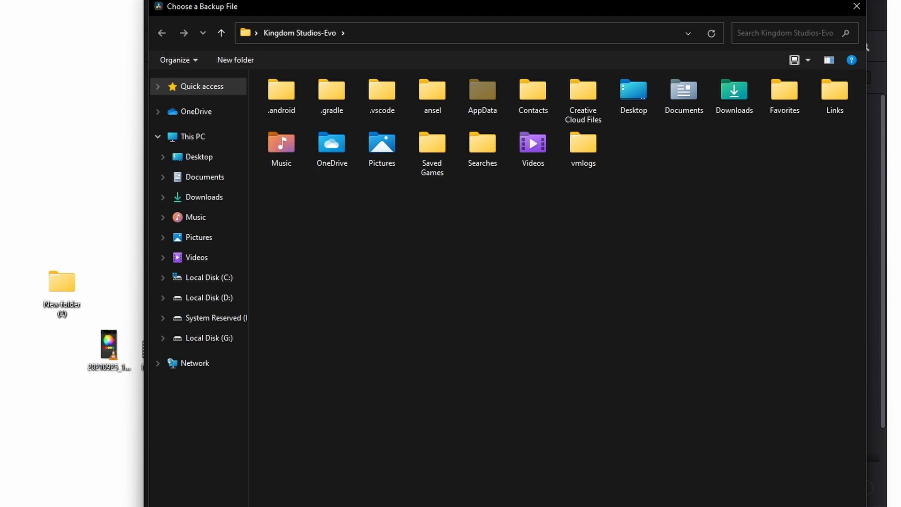
{"action": "key", "text": "Escape"}
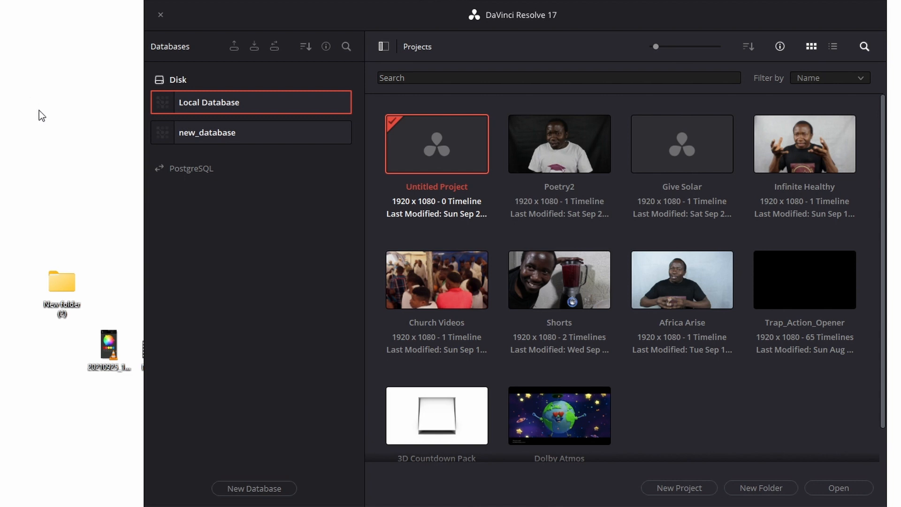
Switch to new_database, browse the restore file chooser to Music > Resolve Disk Database, and cancel without choosing a backup
{"action": "left_click", "coordinate": [210, 134]}
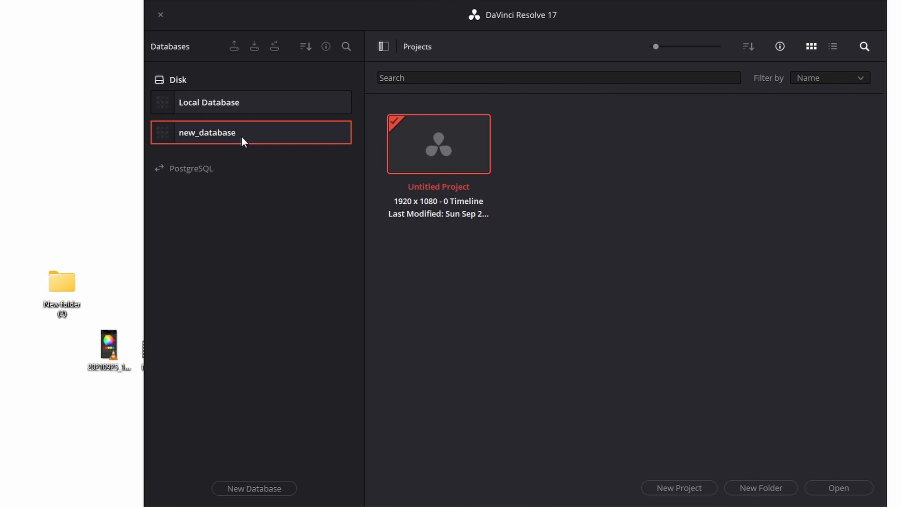
{"action": "left_click", "coordinate": [254, 47]}
{"action": "left_click", "coordinate": [206, 219]}
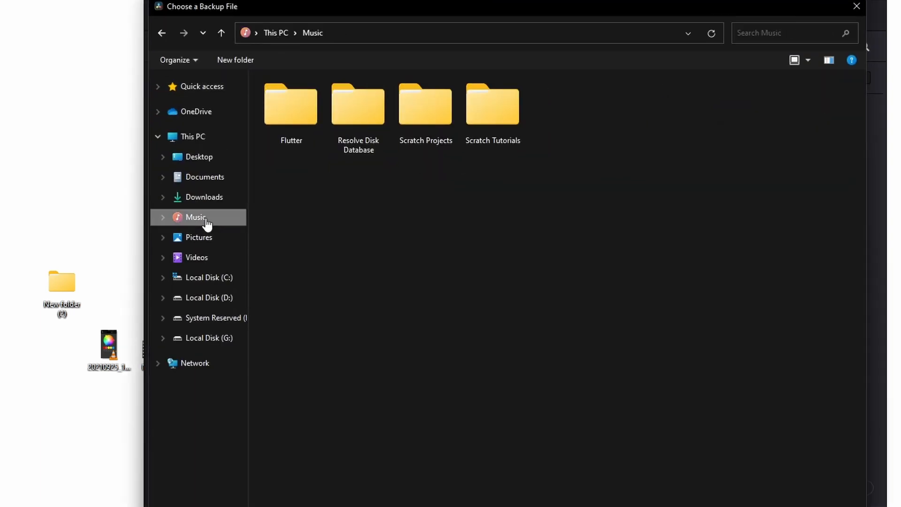
{"action": "left_click", "coordinate": [363, 123]}
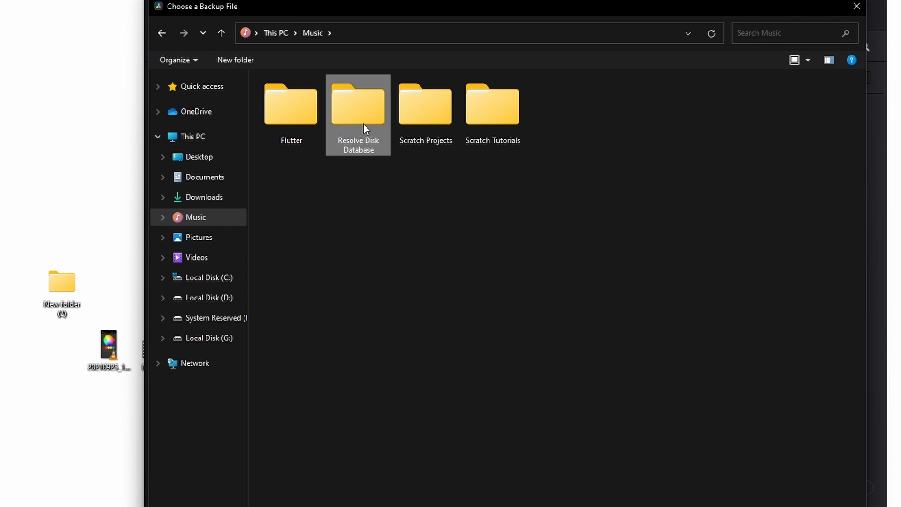
{"action": "key", "text": "Return"}
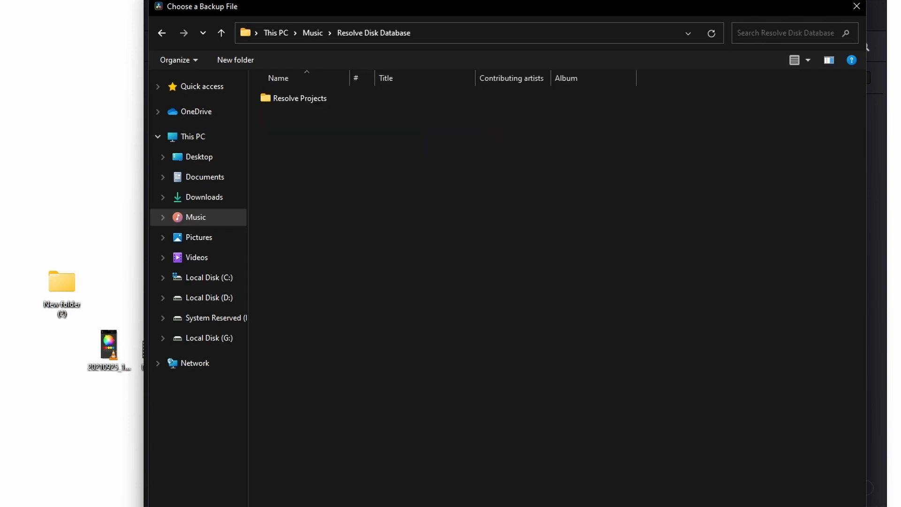
{"action": "key", "text": "Escape"}
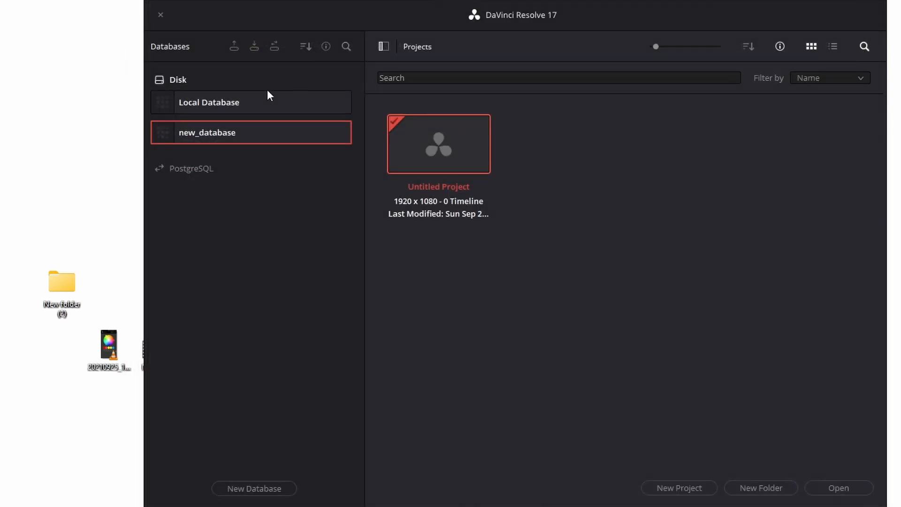
Examine the Disk and PostgreSQL options for connecting a database, browse to the Resolve Disk Database folder, and cancel without connecting
{"action": "left_click", "coordinate": [272, 47]}
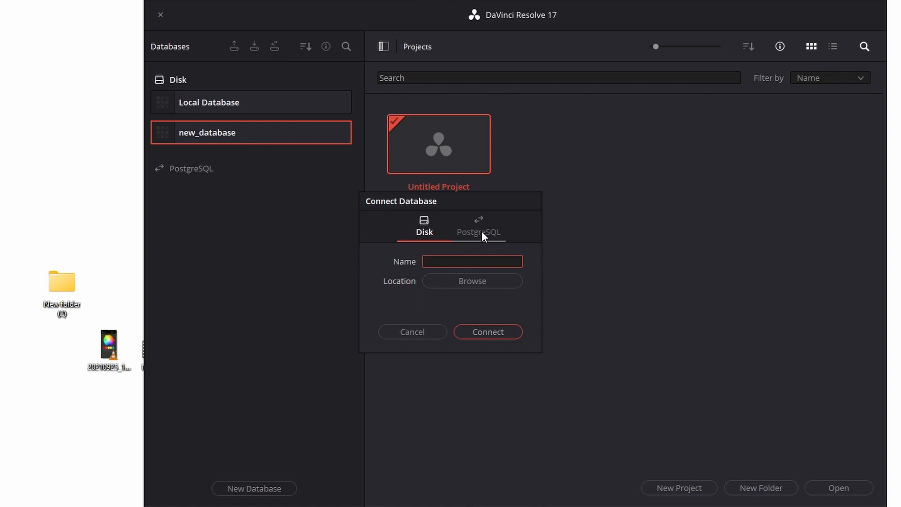
{"action": "left_click", "coordinate": [482, 231]}
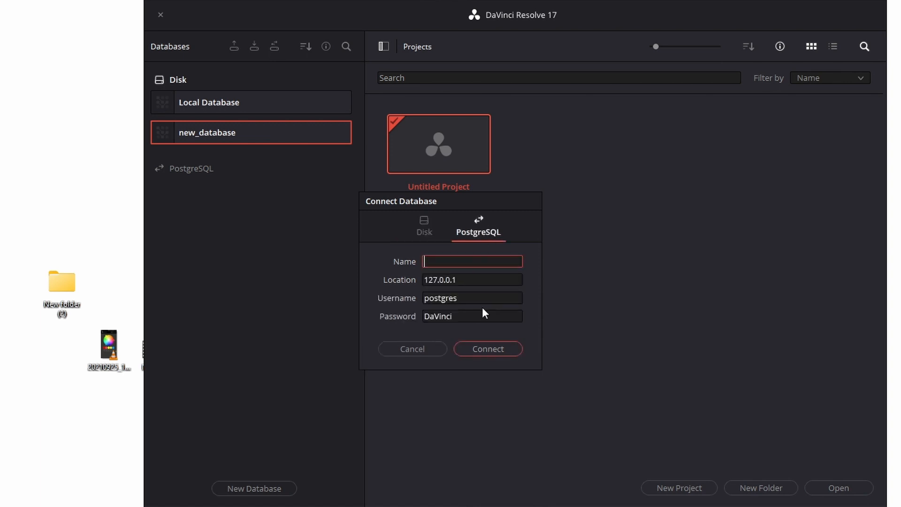
{"action": "left_click", "coordinate": [427, 225]}
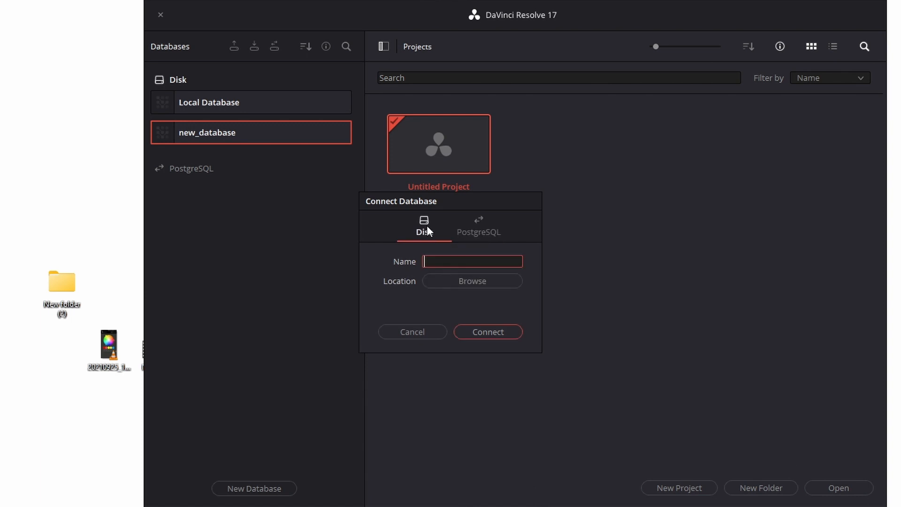
{"action": "left_click", "coordinate": [482, 279]}
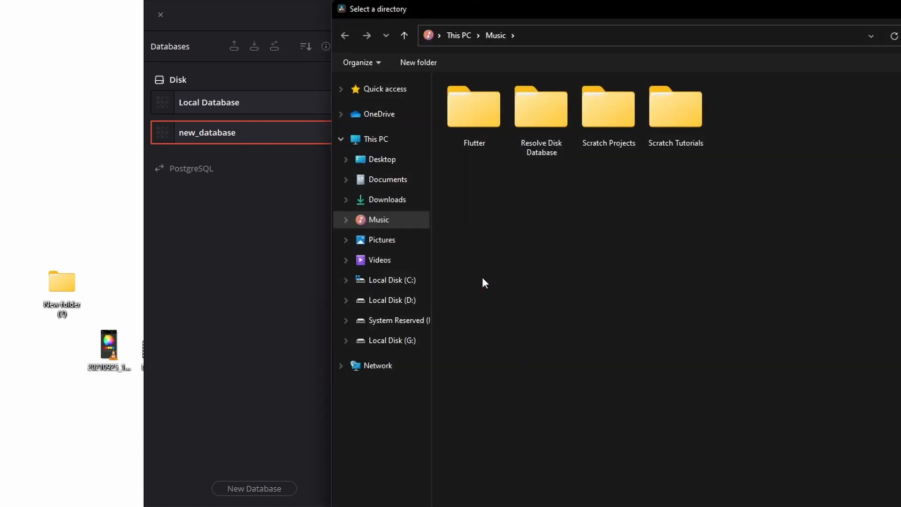
{"action": "left_click", "coordinate": [539, 142]}
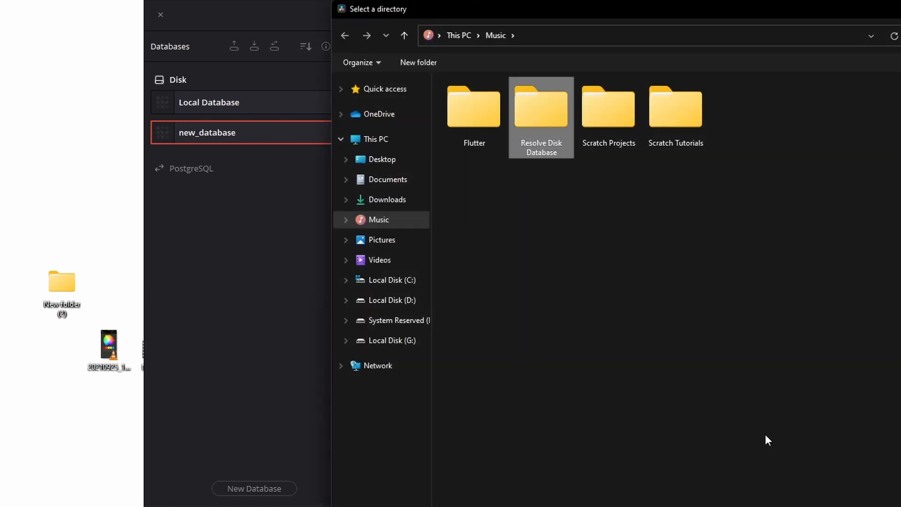
{"action": "key", "text": "Escape"}
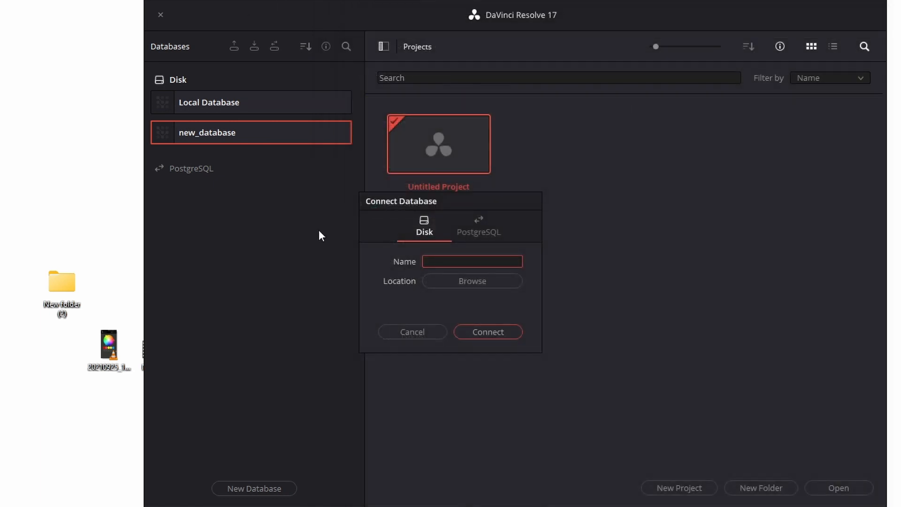
{"action": "left_click", "coordinate": [431, 332]}
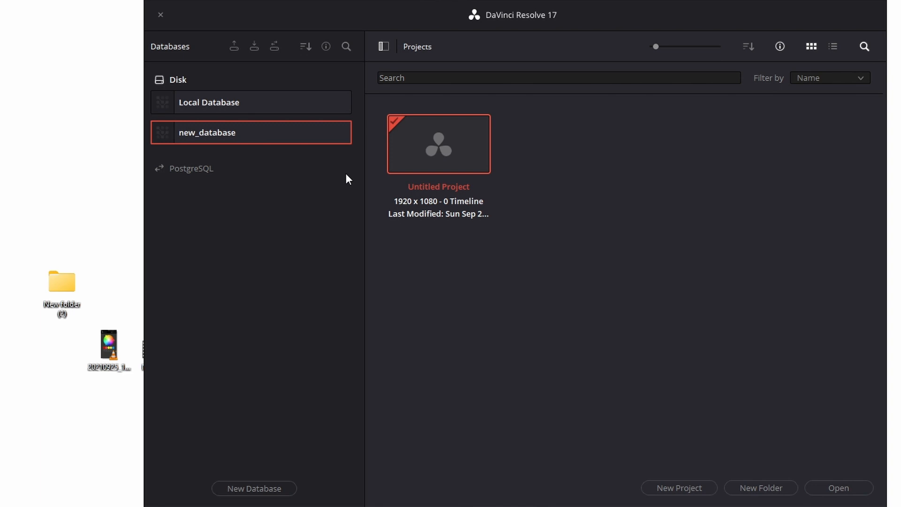
View the database sorting options and switch between Local Database and new_database, finishing on Local Database
{"action": "left_click", "coordinate": [306, 47]}
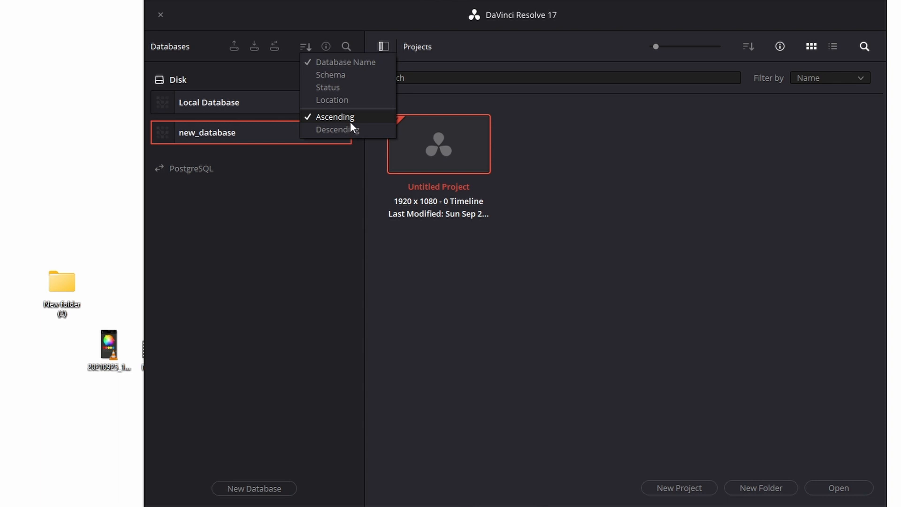
{"action": "left_click", "coordinate": [331, 184]}
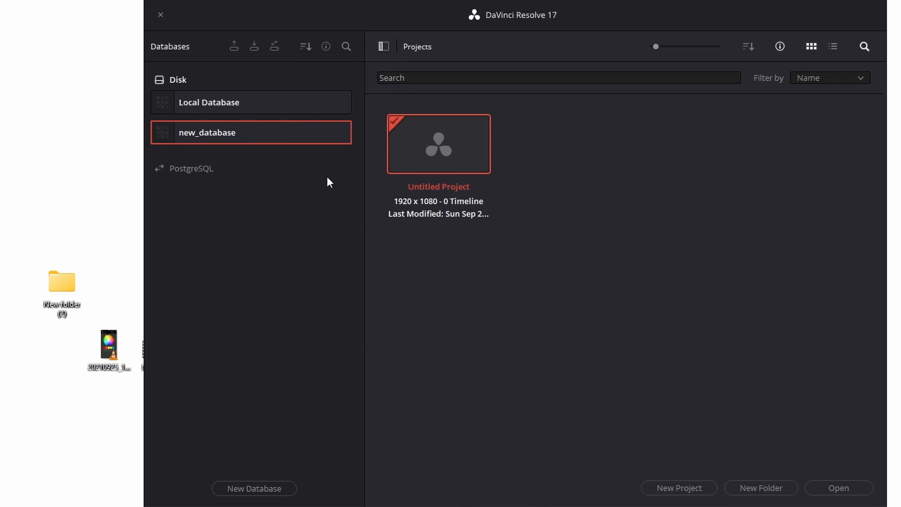
{"action": "left_click", "coordinate": [224, 101]}
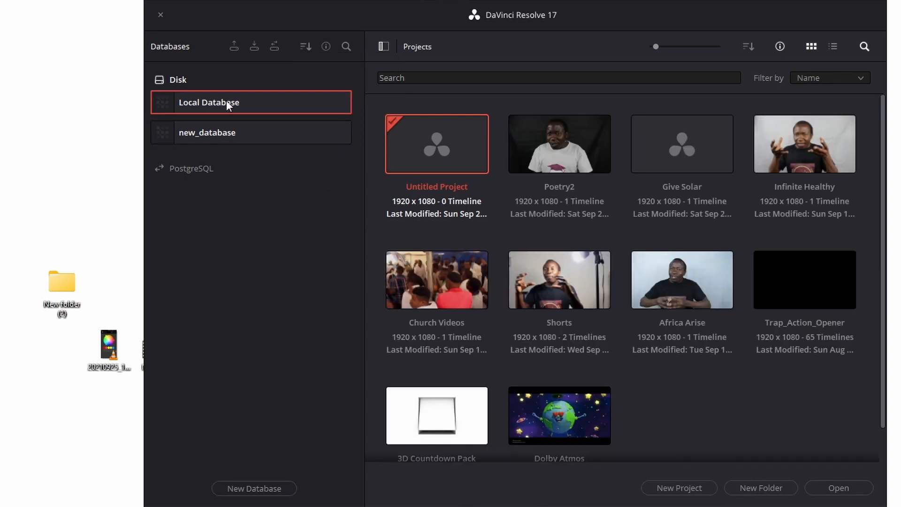
{"action": "left_click", "coordinate": [239, 133]}
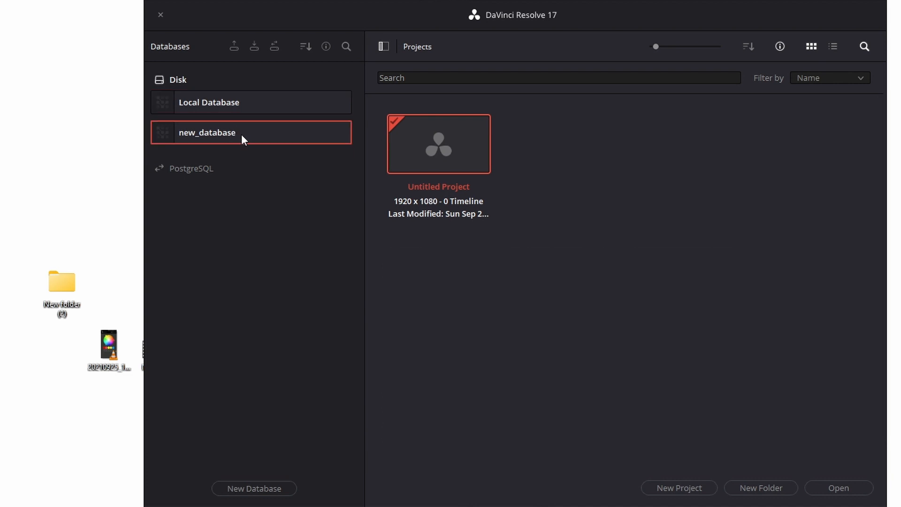
{"action": "left_click", "coordinate": [260, 103]}
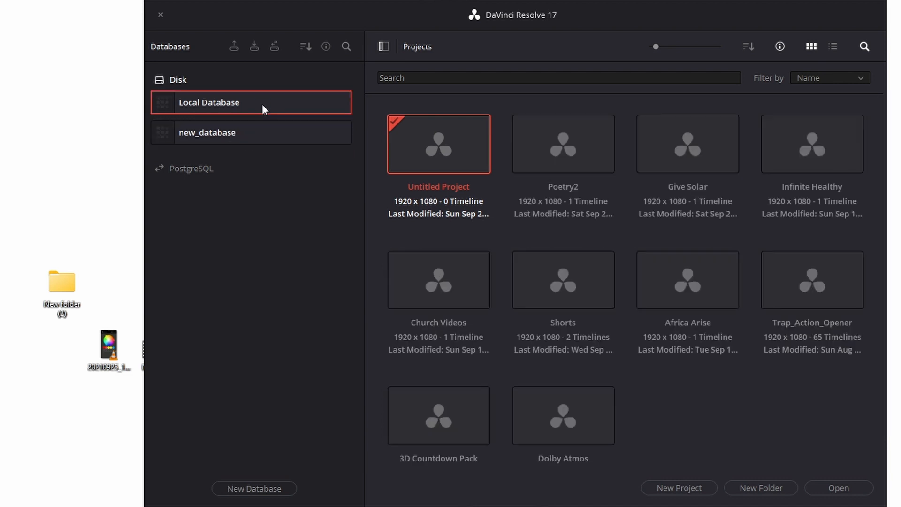
Show and hide the databases' status and location details, and show and hide the database search field
{"action": "left_click", "coordinate": [326, 47]}
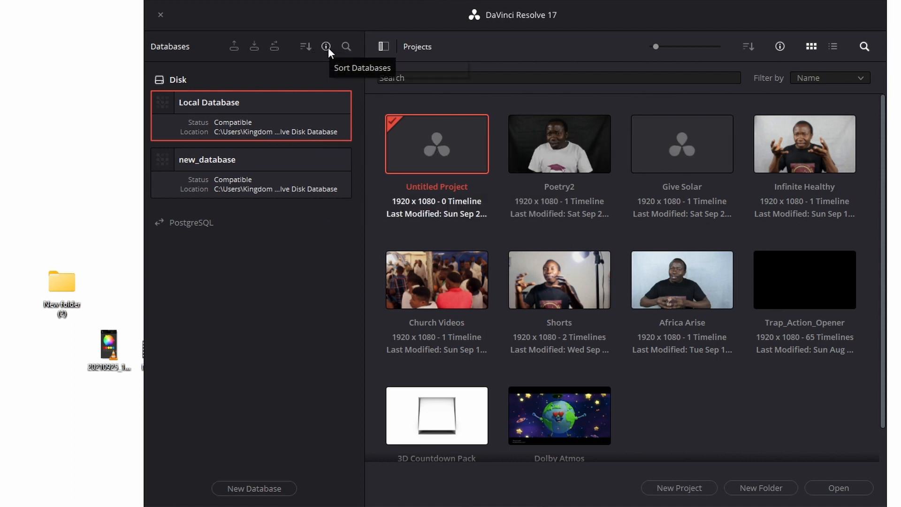
{"action": "left_click", "coordinate": [326, 47]}
{"action": "left_click", "coordinate": [342, 44]}
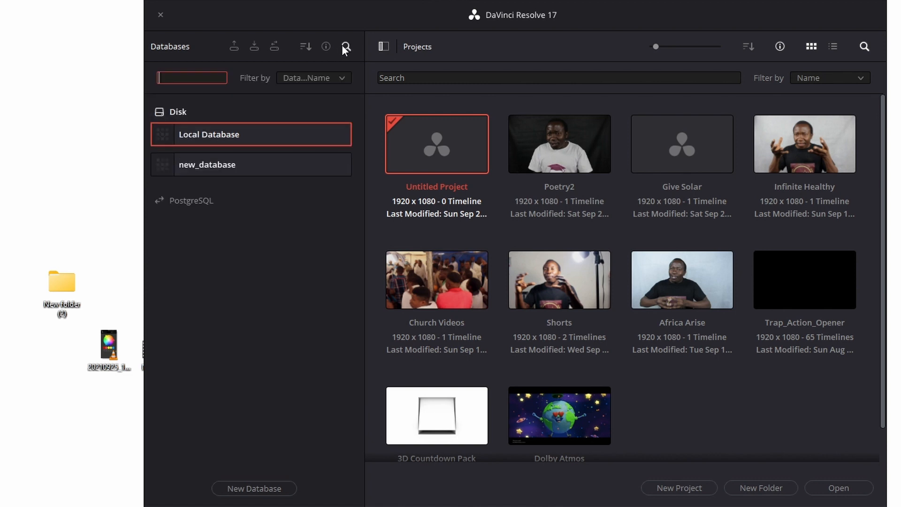
{"action": "left_click", "coordinate": [342, 44]}
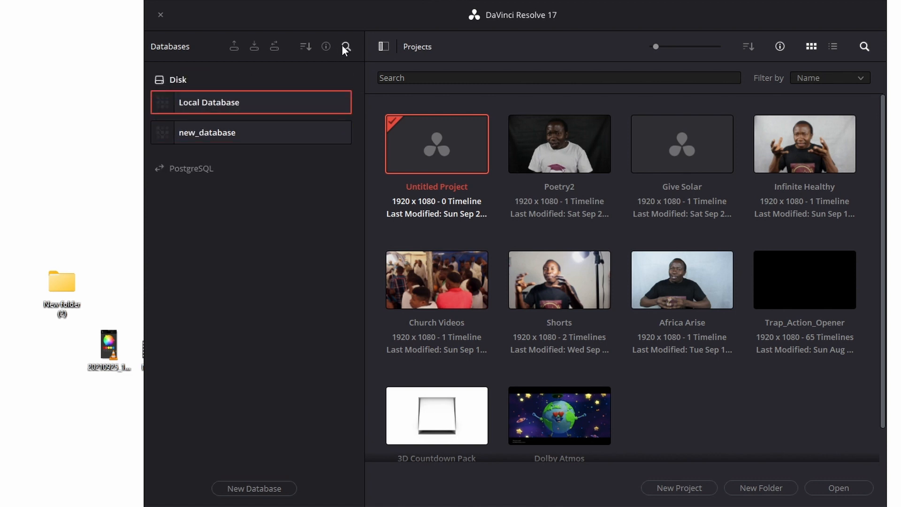
{"action": "left_click", "coordinate": [342, 44]}
{"action": "left_click", "coordinate": [342, 44]}
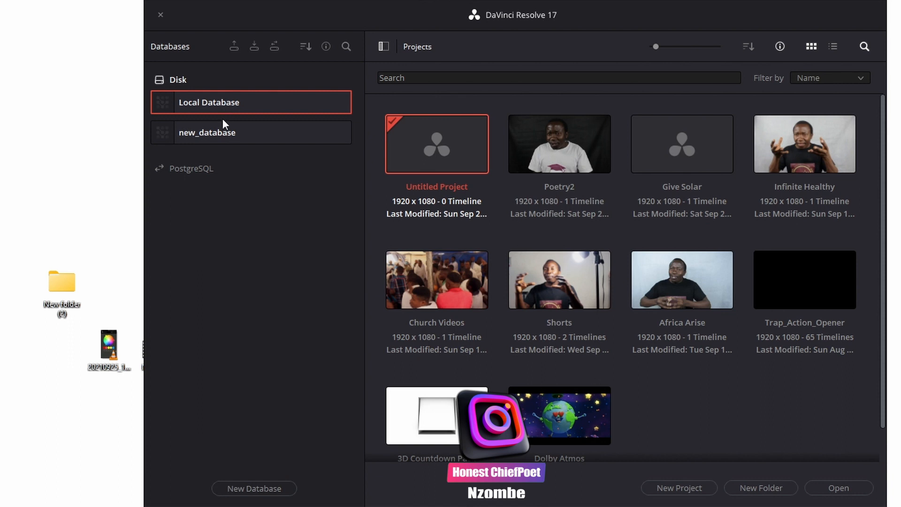
Switch to new_database, hide the database list, and try the project search field without entering a term
{"action": "left_click", "coordinate": [219, 133]}
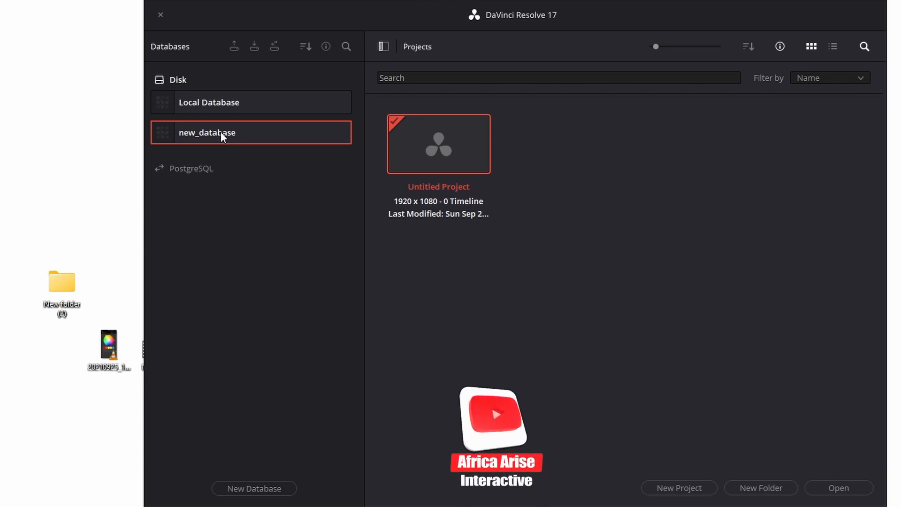
{"action": "left_click", "coordinate": [382, 47]}
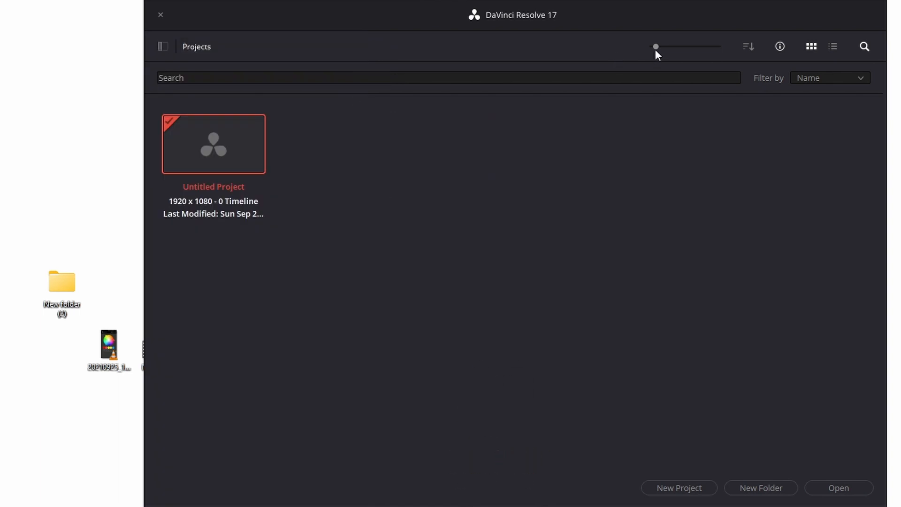
{"action": "left_click", "coordinate": [193, 76]}
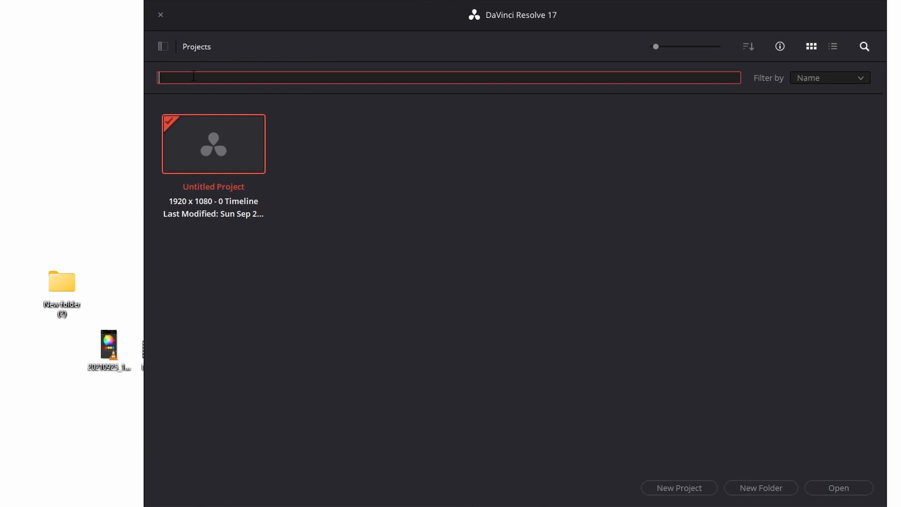
{"action": "left_click", "coordinate": [461, 252]}
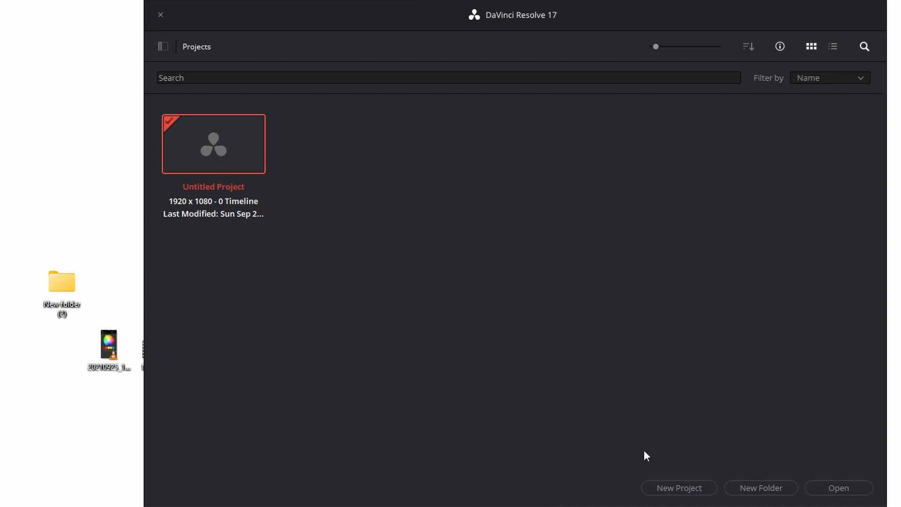
Create a new project named Davincie tutorials in the current database
{"action": "left_click", "coordinate": [673, 489]}
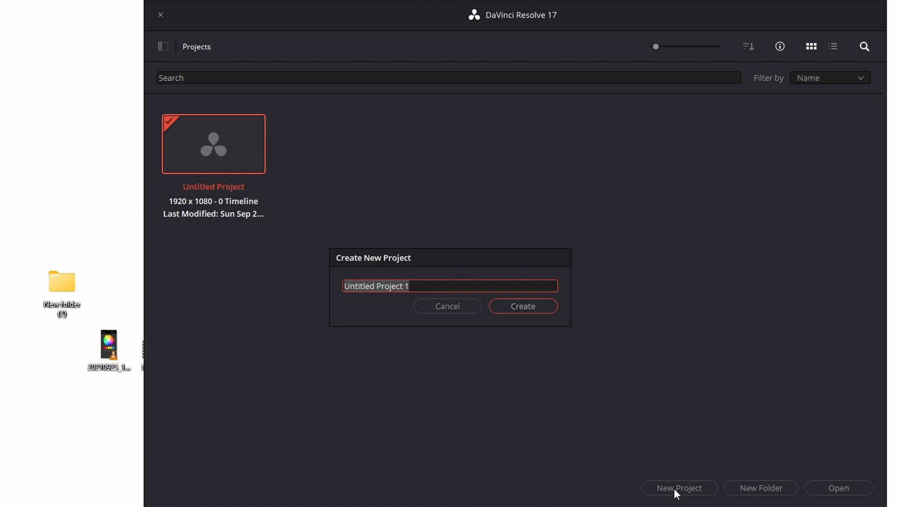
{"action": "type", "text": "Dav"}
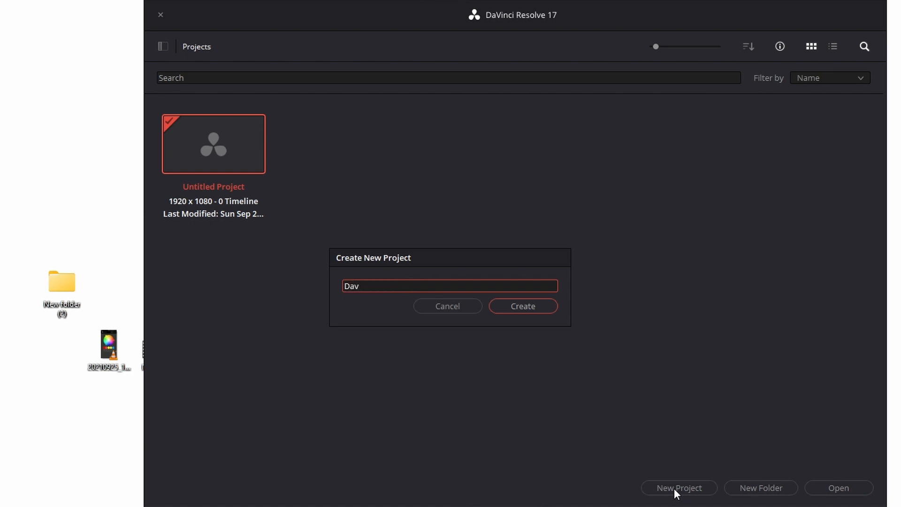
{"action": "type", "text": "incie tutorials"}
{"action": "left_click", "coordinate": [524, 307]}
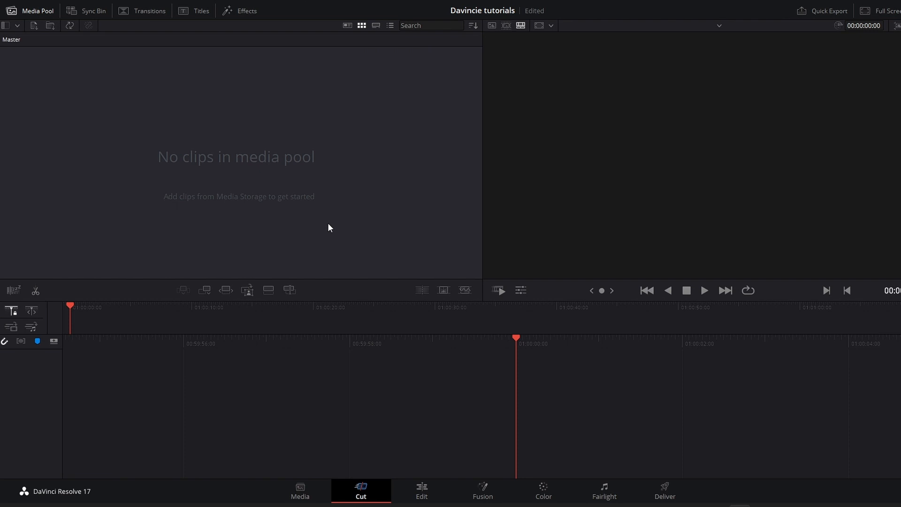
Look through the Media, Cut, Edit, Fusion and Fairlight pages of the new project, finishing on the Media page
{"action": "key", "text": "shift+2"}
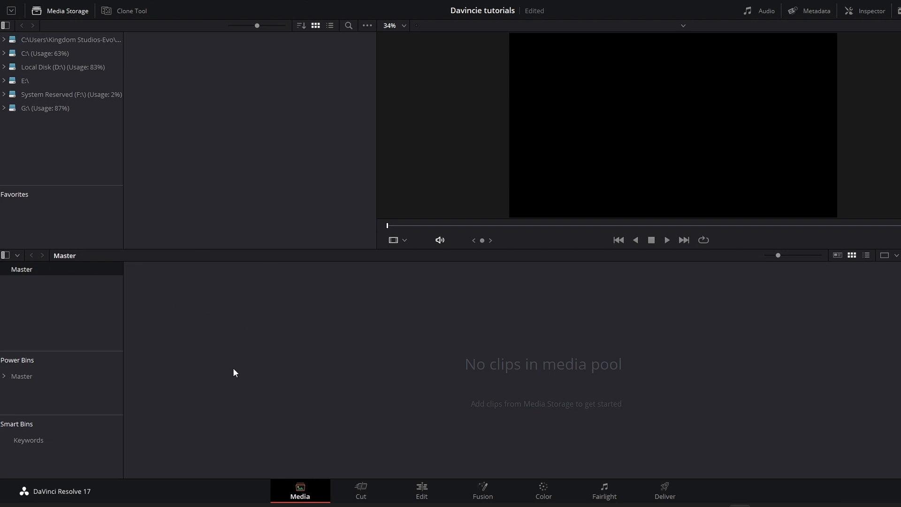
{"action": "left_click", "coordinate": [360, 492]}
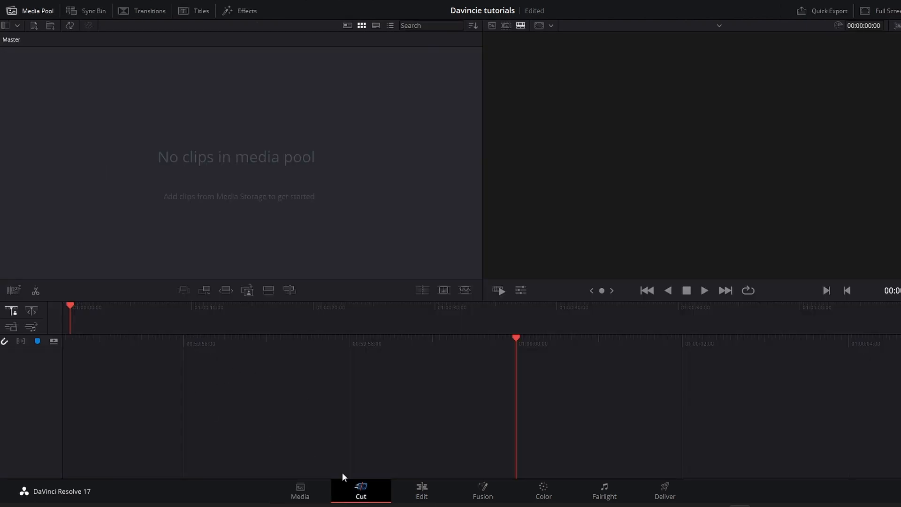
{"action": "left_click", "coordinate": [422, 492]}
{"action": "left_click", "coordinate": [482, 492]}
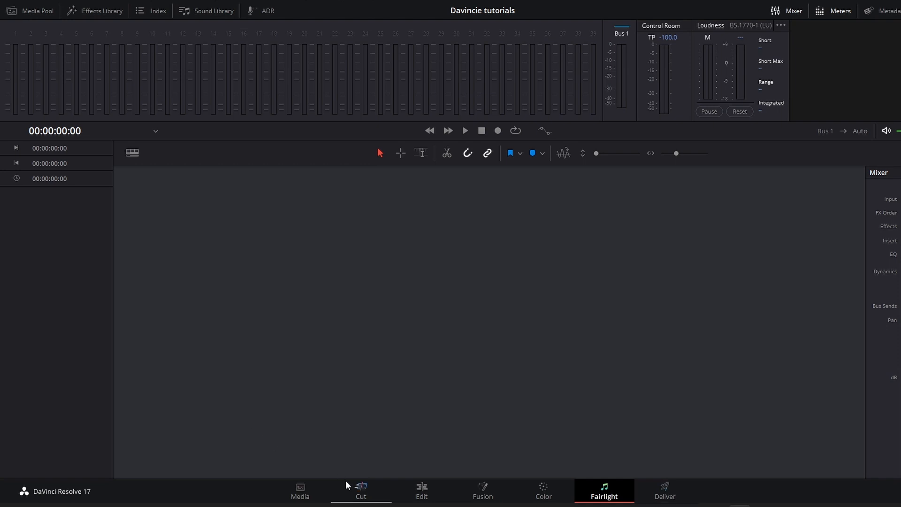
{"action": "left_click", "coordinate": [361, 496]}
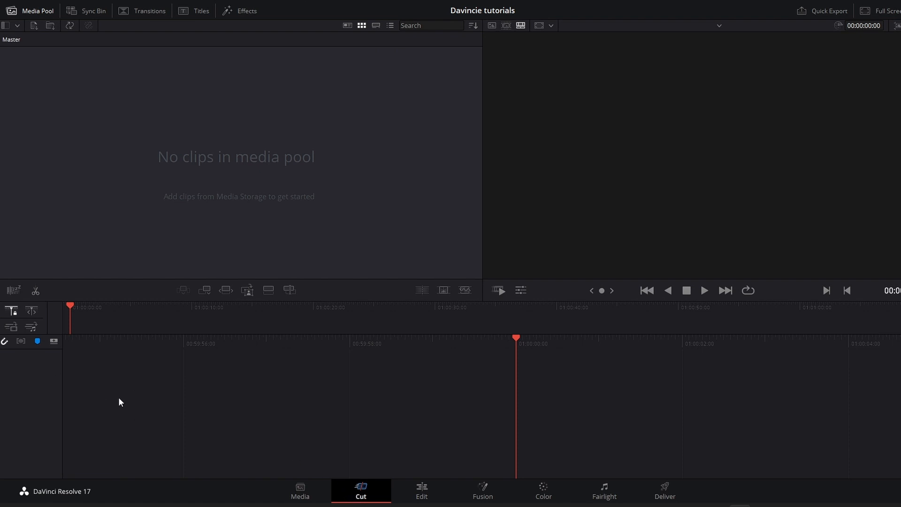
{"action": "left_click", "coordinate": [300, 494]}
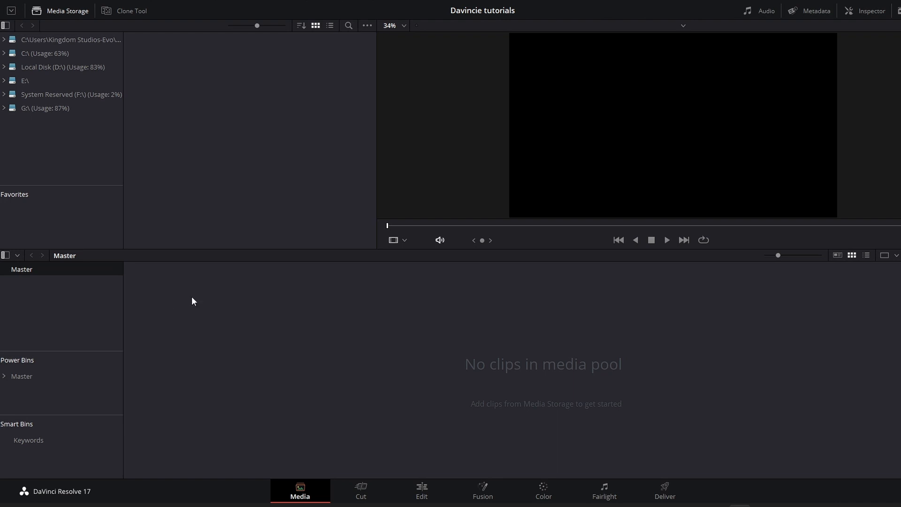
Show the contents of Local Disk (D:) in the media storage browser and enlarge the browser area
{"action": "left_click", "coordinate": [4, 68]}
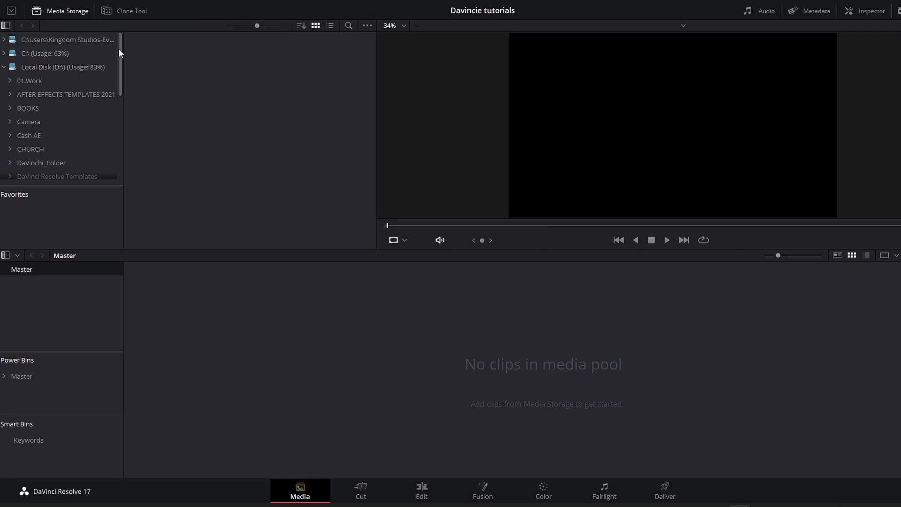
{"action": "left_click", "coordinate": [14, 65]}
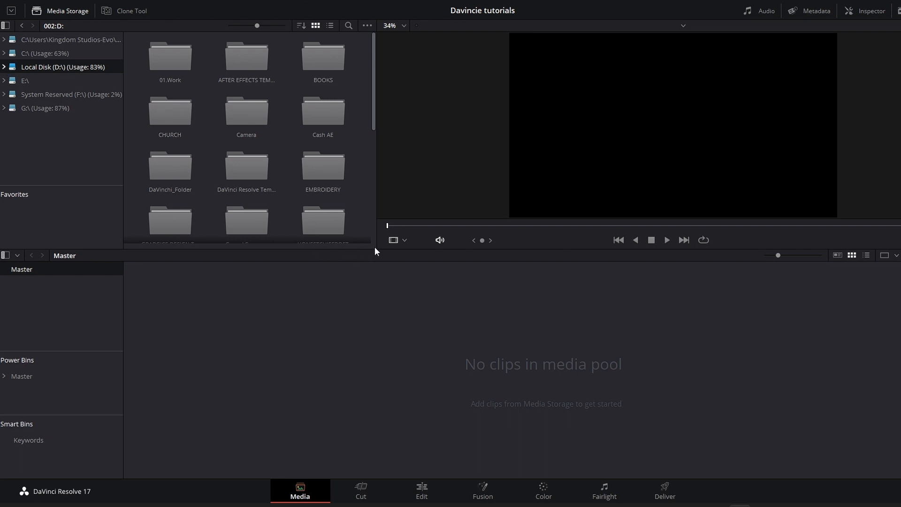
{"action": "left_click_drag", "start_coordinate": [375, 249], "coordinate": [434, 381]}
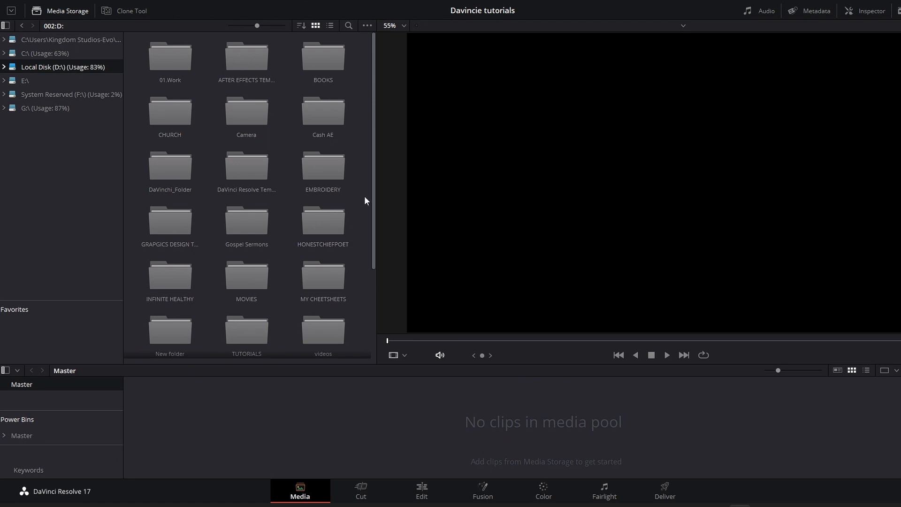
{"action": "mouse_move", "coordinate": [372, 180]}
{"action": "left_mouse_down"}
{"action": "mouse_move", "coordinate": [376, 258]}
{"action": "mouse_move", "coordinate": [380, 217]}
{"action": "left_mouse_up"}
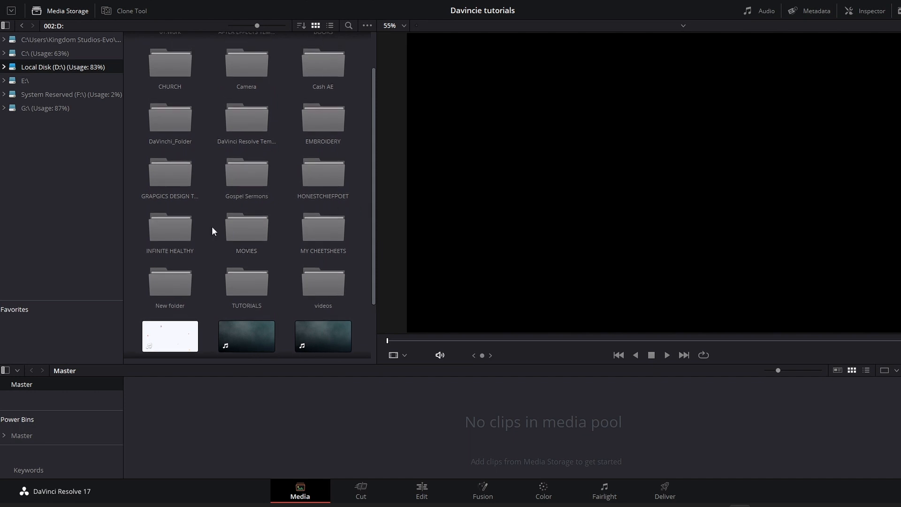
Open the INFINITE HEALTHY folder and look through the images in its New folder (2) subfolder
{"action": "double_click", "coordinate": [181, 230]}
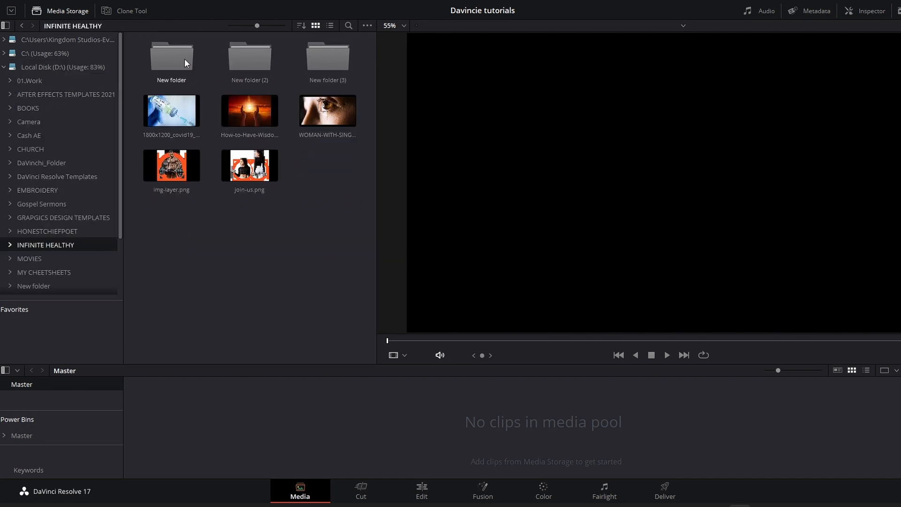
{"action": "double_click", "coordinate": [246, 54]}
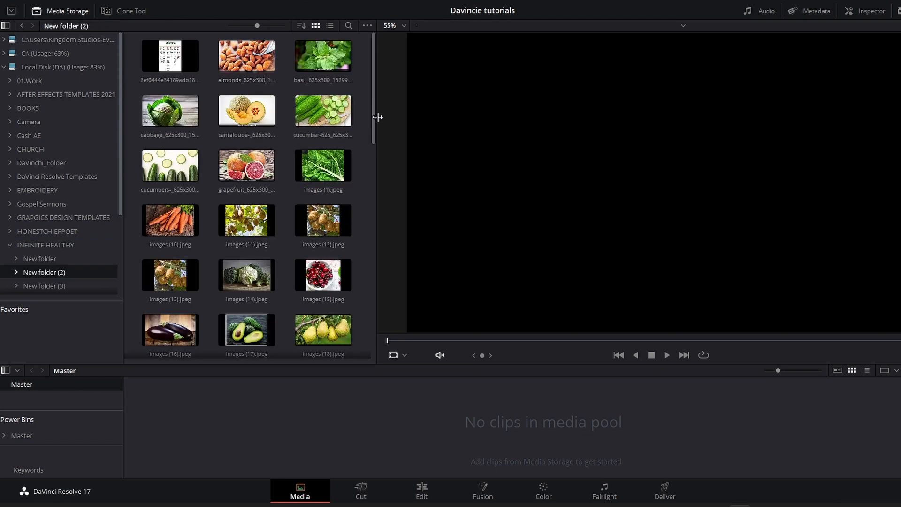
{"action": "left_click_drag", "start_coordinate": [373, 117], "coordinate": [385, 350]}
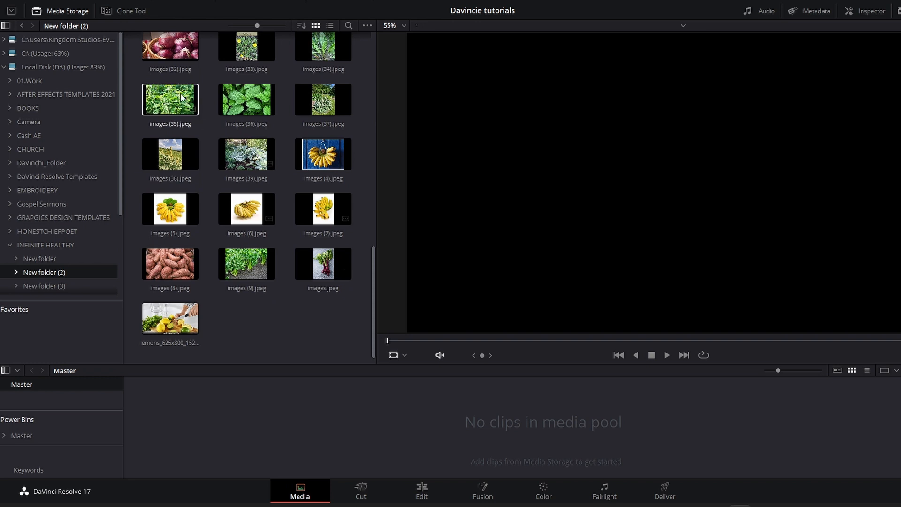
Open New folder (3) and preview part of the 1080_5.mp4 clip in the viewer
{"action": "left_click", "coordinate": [51, 284]}
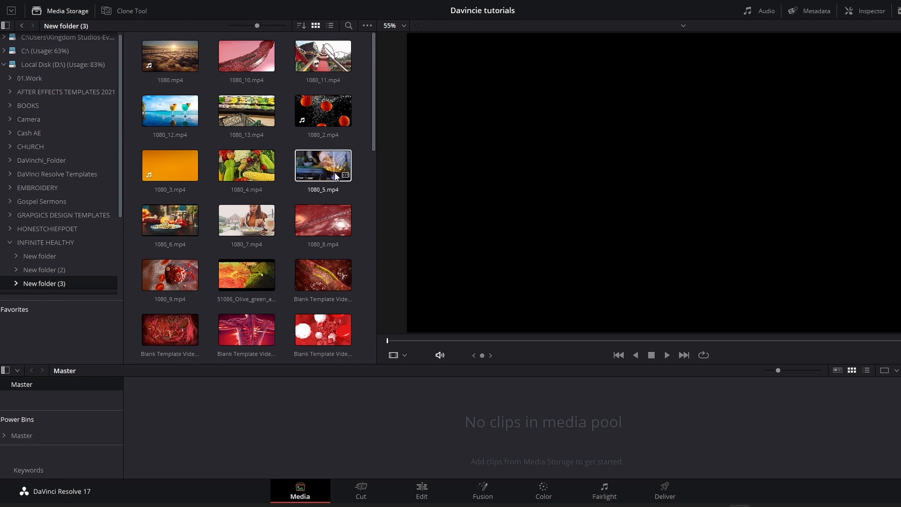
{"action": "left_click", "coordinate": [317, 165]}
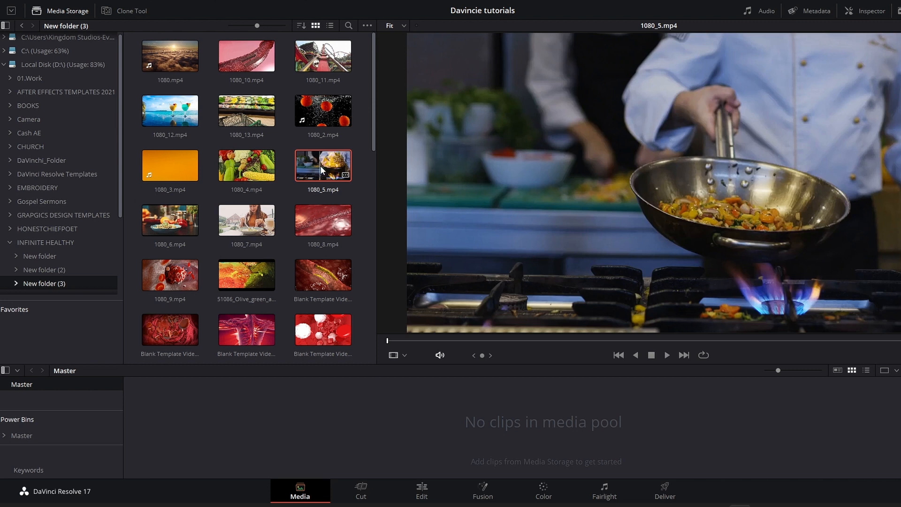
{"action": "key", "text": "space"}
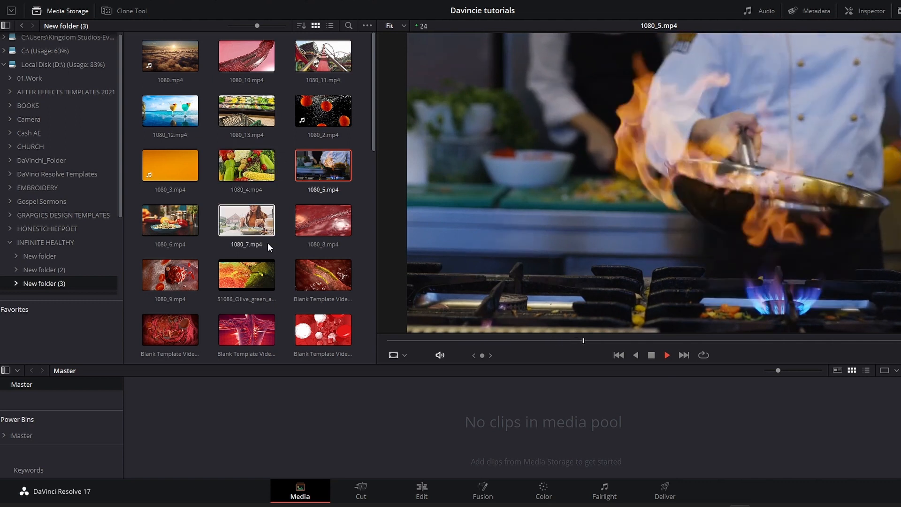
{"action": "key", "text": "space"}
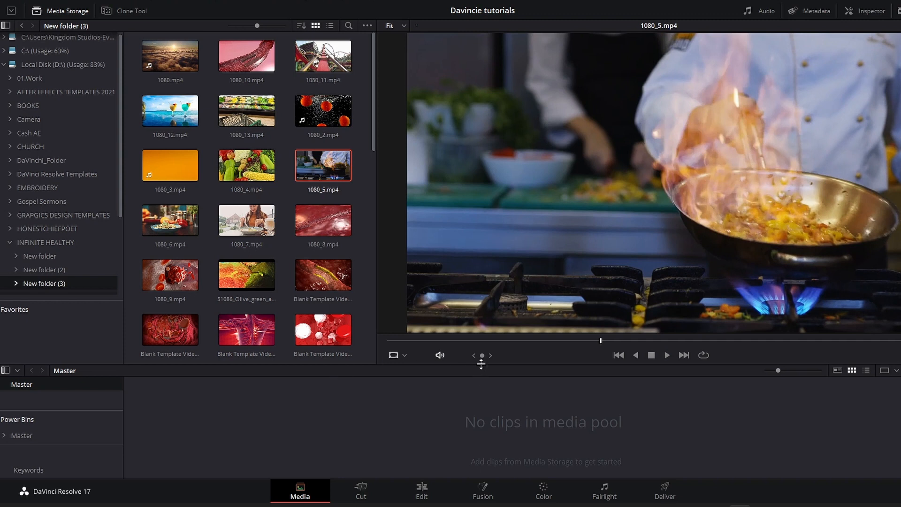
Enlarge the media pool area and import 1080_4.mp4 into the Master bin without changing the project frame rate
{"action": "left_click_drag", "start_coordinate": [482, 364], "coordinate": [492, 256]}
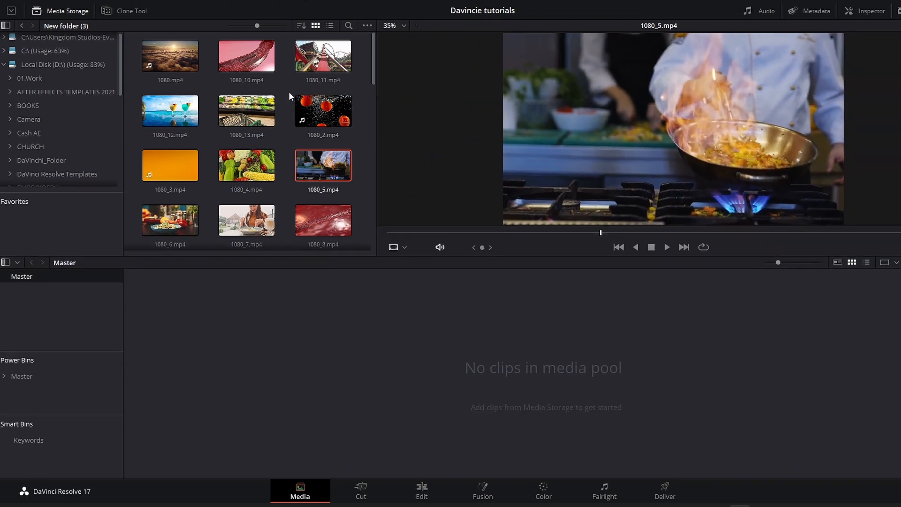
{"action": "mouse_move", "coordinate": [373, 50]}
{"action": "left_mouse_down"}
{"action": "mouse_move", "coordinate": [373, 225]}
{"action": "mouse_move", "coordinate": [365, 55]}
{"action": "left_mouse_up"}
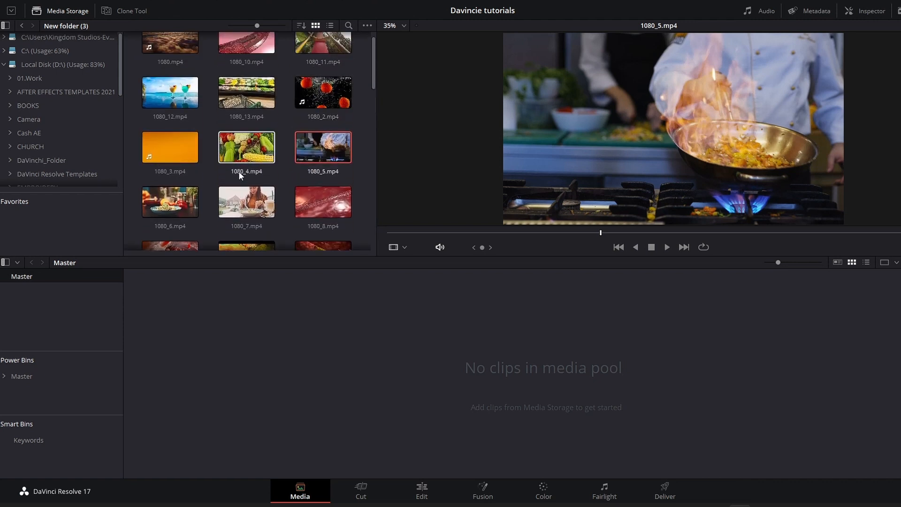
{"action": "left_click_drag", "start_coordinate": [246, 158], "coordinate": [212, 342]}
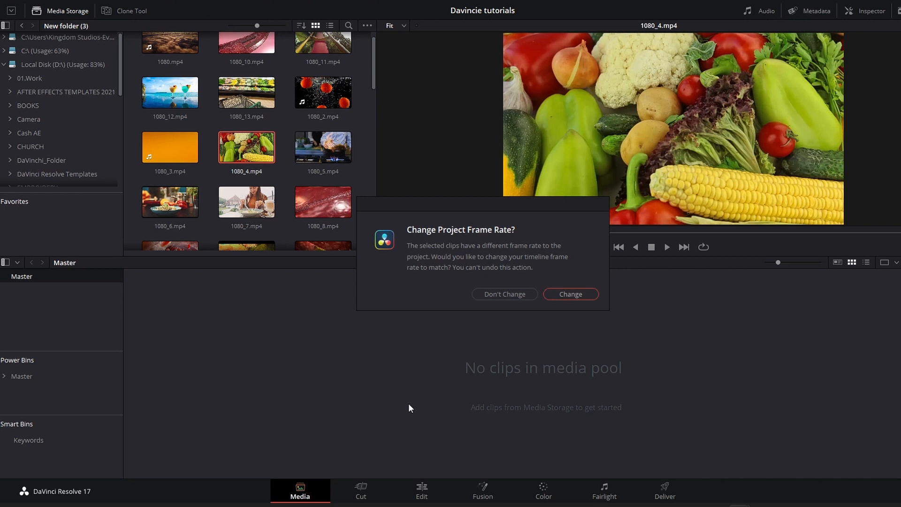
{"action": "left_click", "coordinate": [497, 295]}
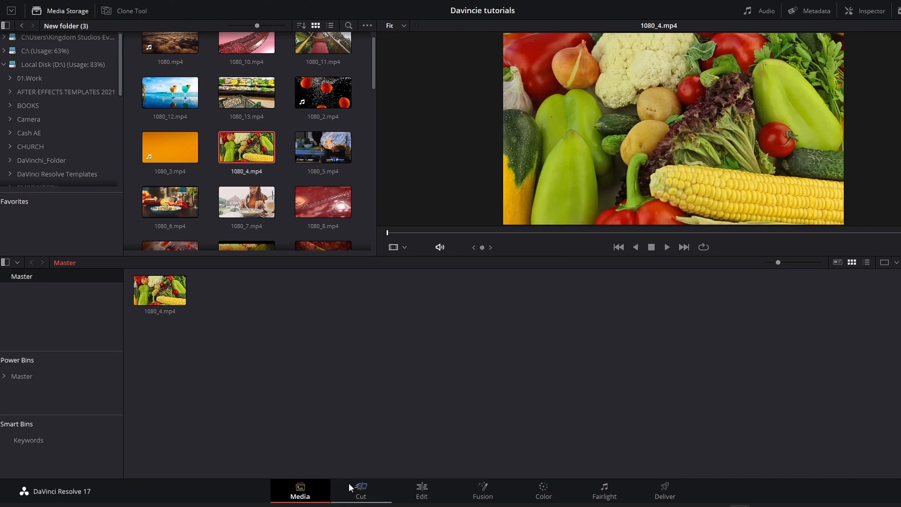
On the Cut page, build a timeline from 1080_4.mp4 and scrub through its opening seconds
{"action": "left_click", "coordinate": [361, 491]}
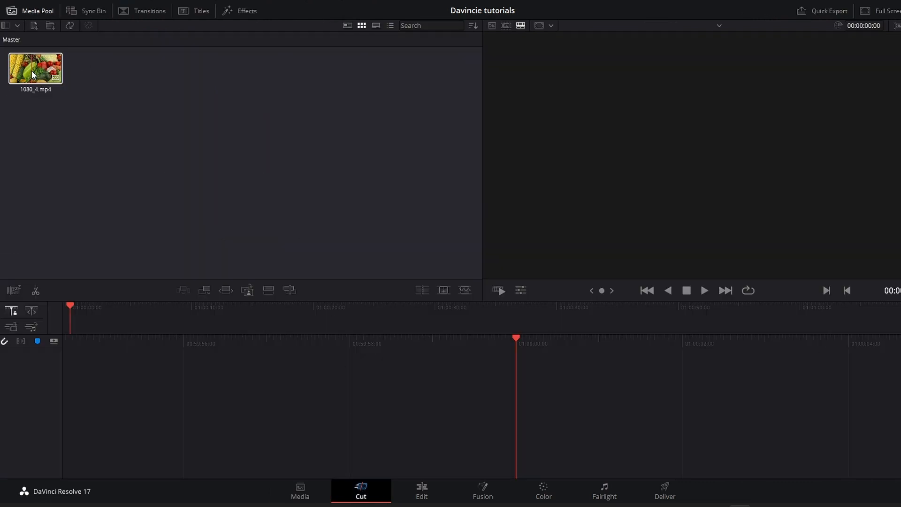
{"action": "left_click_drag", "start_coordinate": [32, 70], "coordinate": [76, 398]}
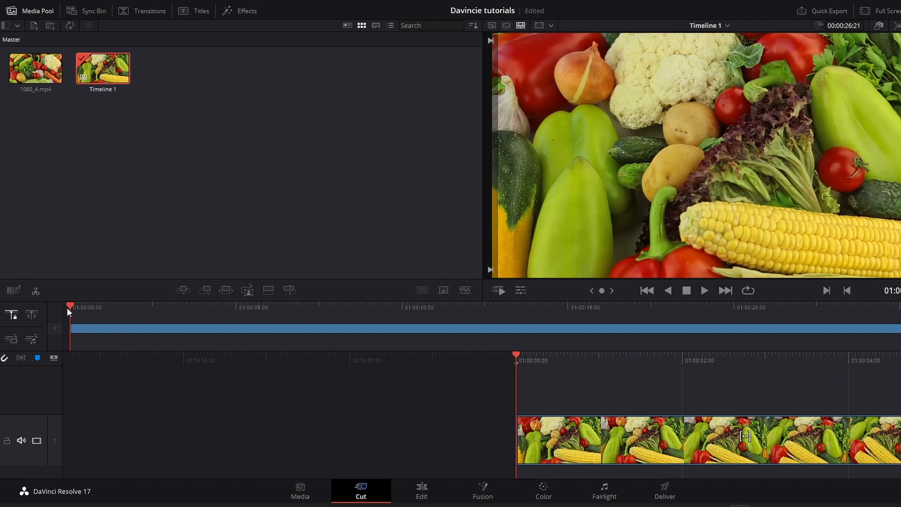
{"action": "left_click_drag", "start_coordinate": [69, 306], "coordinate": [305, 359]}
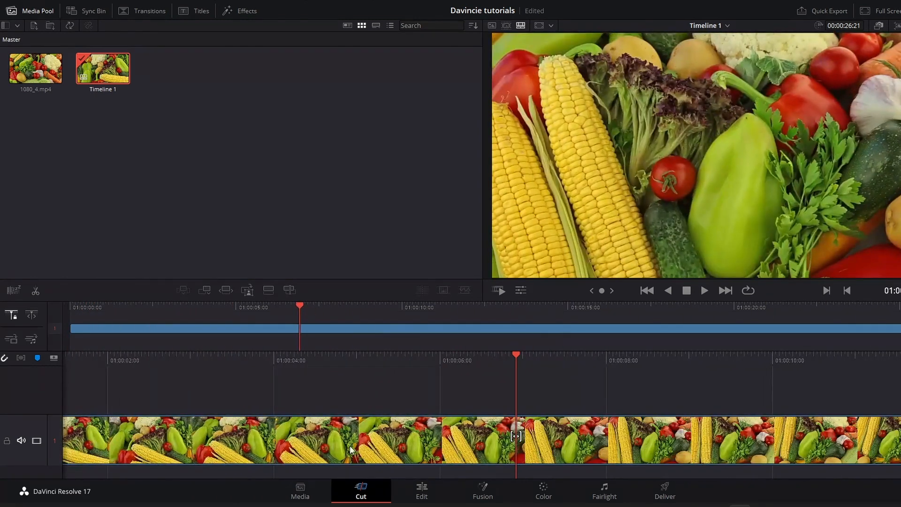
Check the Media page's Master bin, return to the Cut page and scrub the timeline to about 18 seconds
{"action": "left_click", "coordinate": [306, 490]}
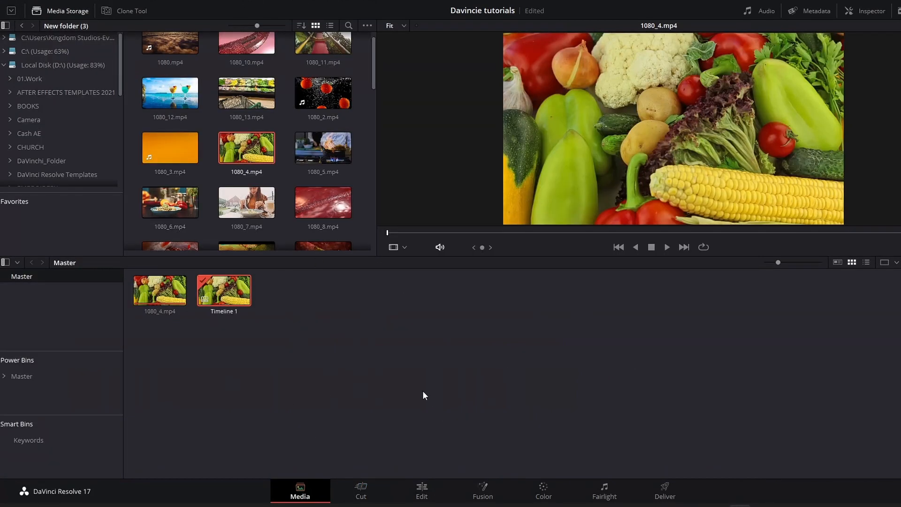
{"action": "left_click", "coordinate": [365, 493]}
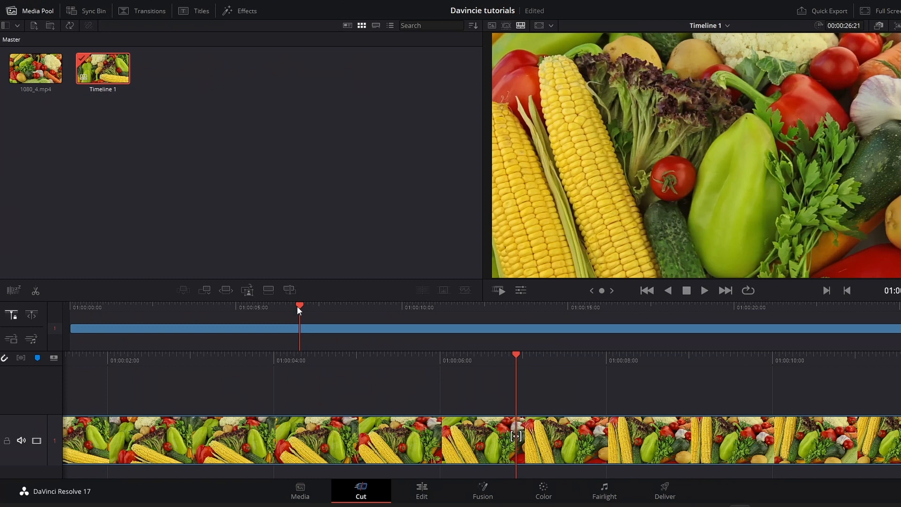
{"action": "left_click_drag", "start_coordinate": [297, 305], "coordinate": [693, 317]}
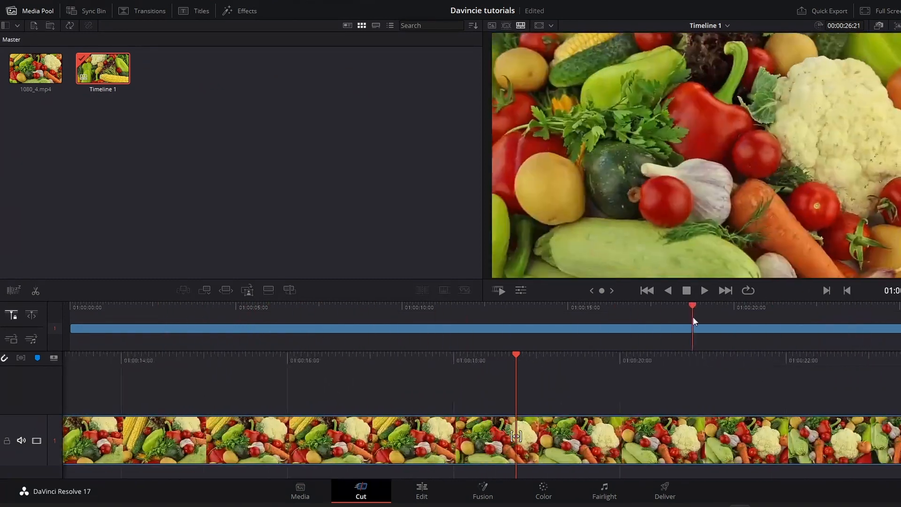
On the Edit page, scrub Timeline 1 back to 01:00:09:00 and on to 01:00:06:04
{"action": "left_click", "coordinate": [422, 490]}
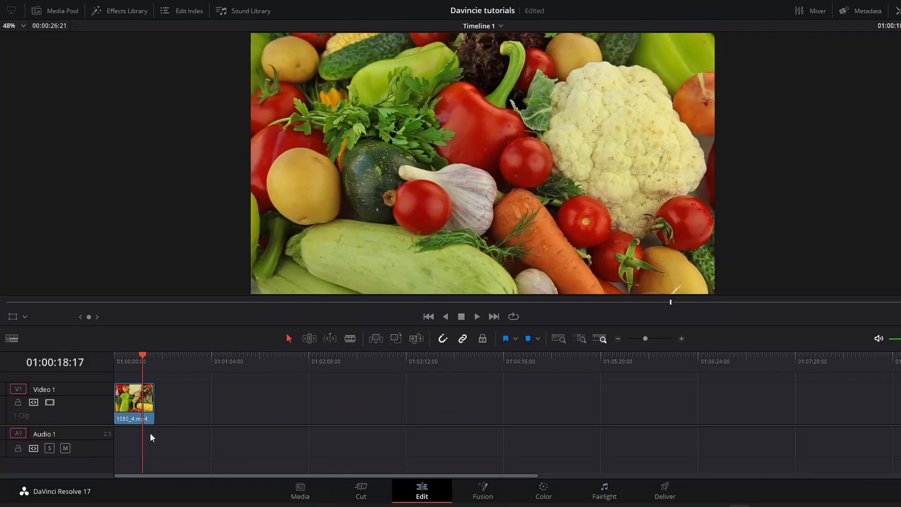
{"action": "left_click_drag", "start_coordinate": [142, 356], "coordinate": [128, 373]}
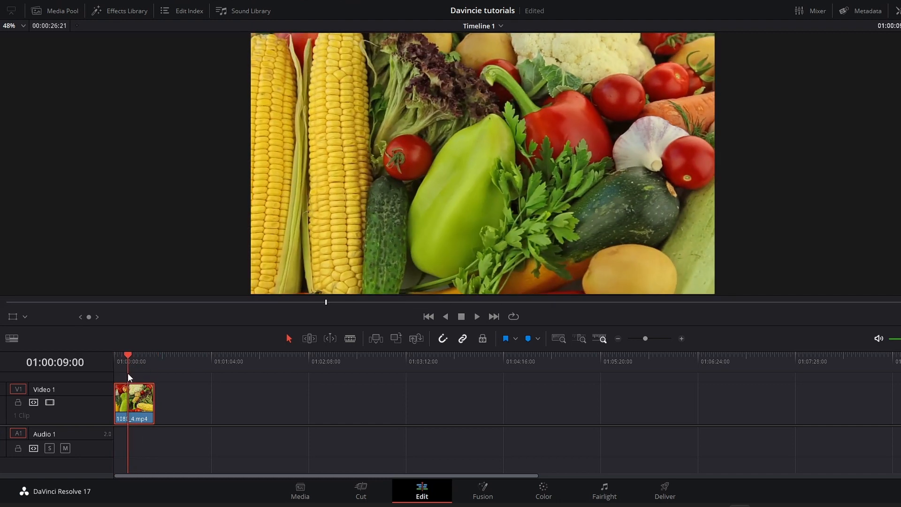
{"action": "mouse_move", "coordinate": [130, 356]}
{"action": "left_mouse_down"}
{"action": "mouse_move", "coordinate": [120, 357]}
{"action": "mouse_move", "coordinate": [132, 363]}
{"action": "left_mouse_up"}
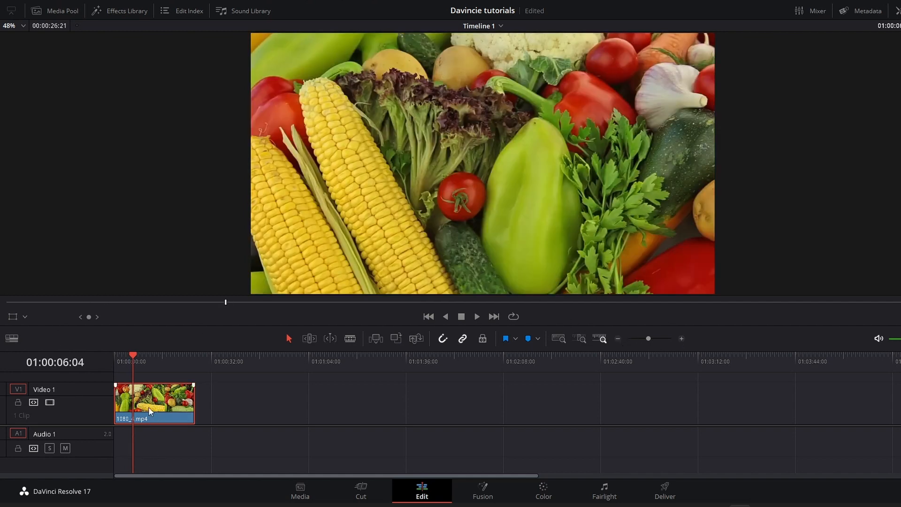
Compare the timeline on the Cut and Edit pages, and open the clip on the Fusion page
{"action": "left_click", "coordinate": [360, 489]}
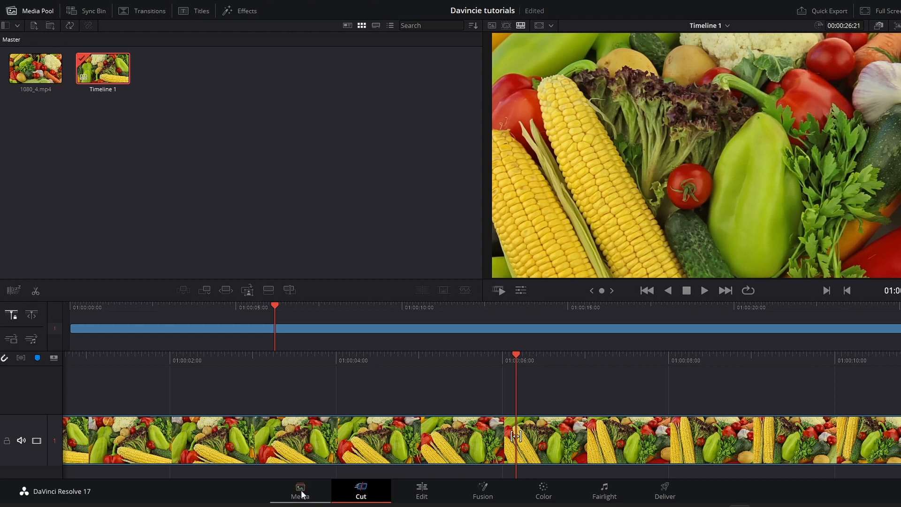
{"action": "left_click", "coordinate": [422, 490]}
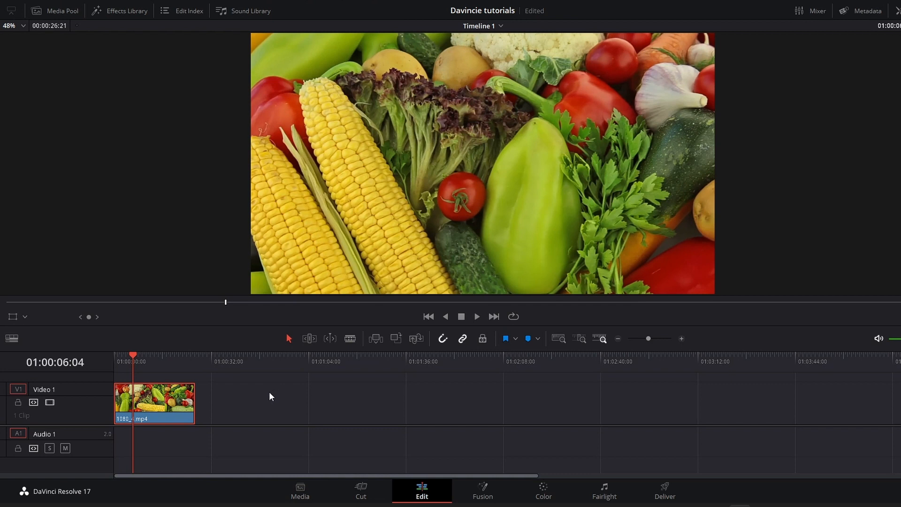
{"action": "left_click", "coordinate": [487, 495]}
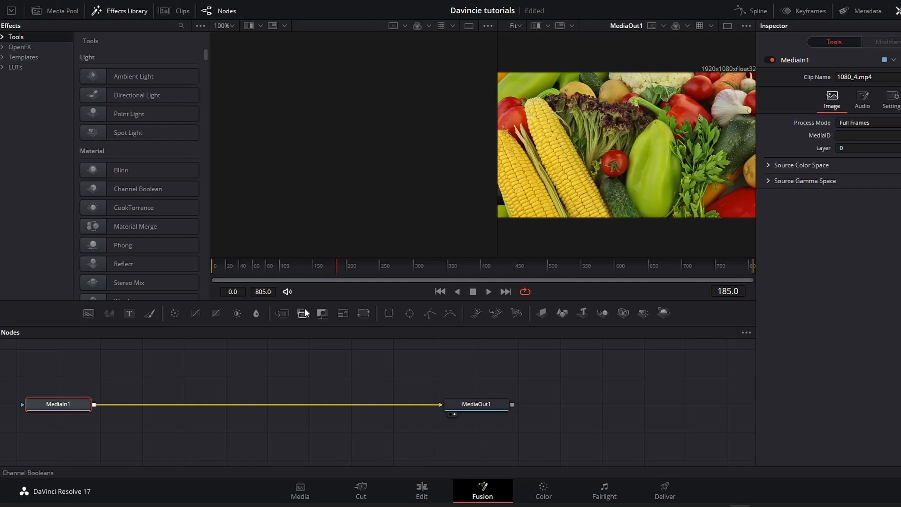
On the Fusion page, enlarge the node editor area and inspect the MediaOut1 and MediaIn1 nodes
{"action": "left_click_drag", "start_coordinate": [319, 300], "coordinate": [319, 232]}
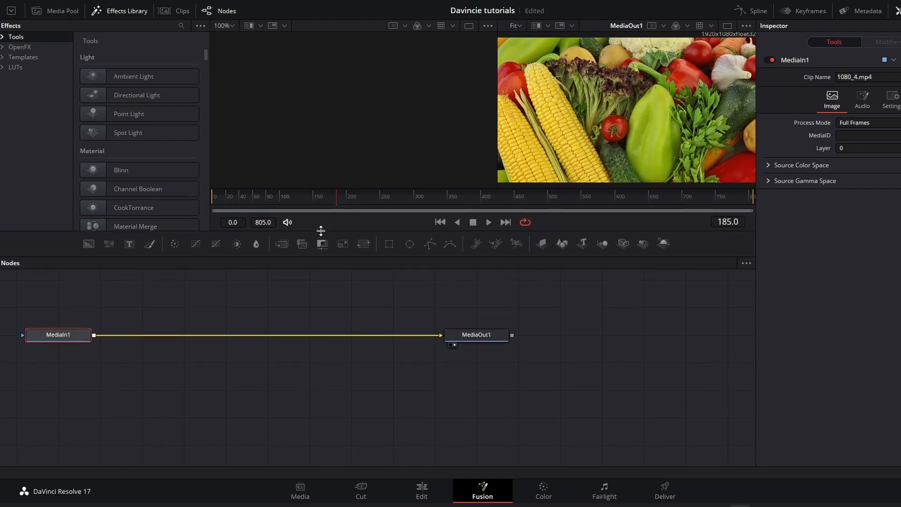
{"action": "left_click", "coordinate": [470, 339]}
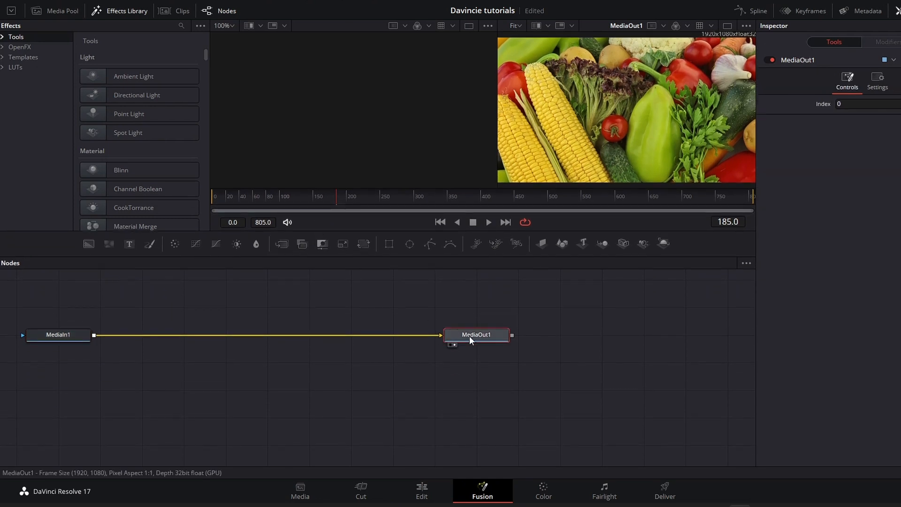
{"action": "left_click", "coordinate": [57, 336]}
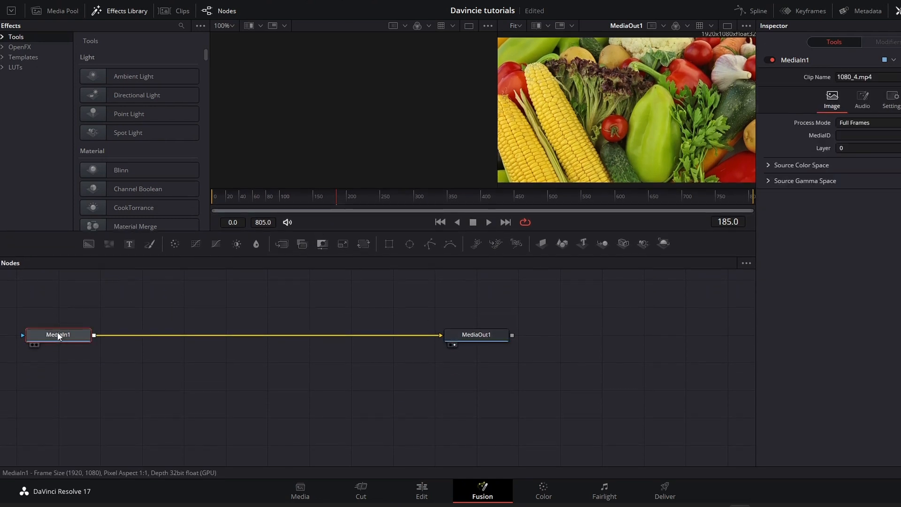
{"action": "mouse_move", "coordinate": [58, 336]}
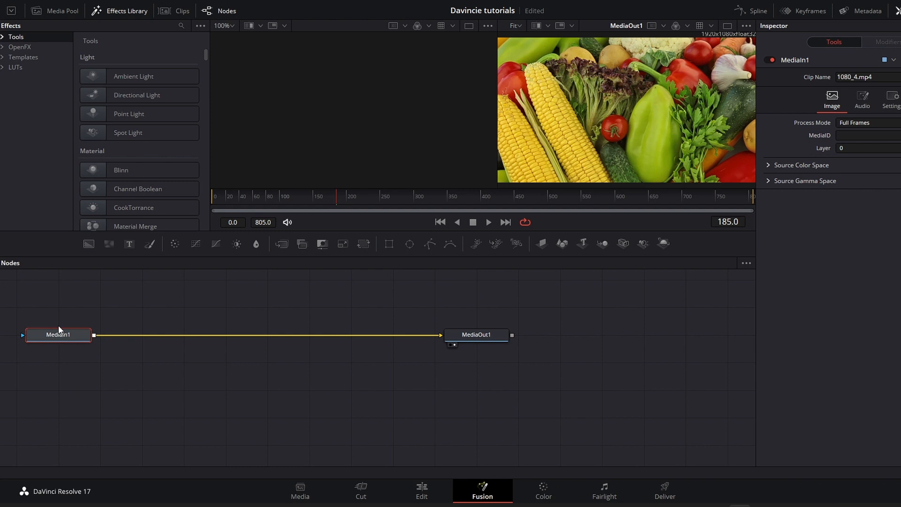
On the Color page, adjust the clip's primaries to contrast 0.734, gain 1.04, gamma 0.01 and lift 0.10
{"action": "left_click", "coordinate": [540, 492]}
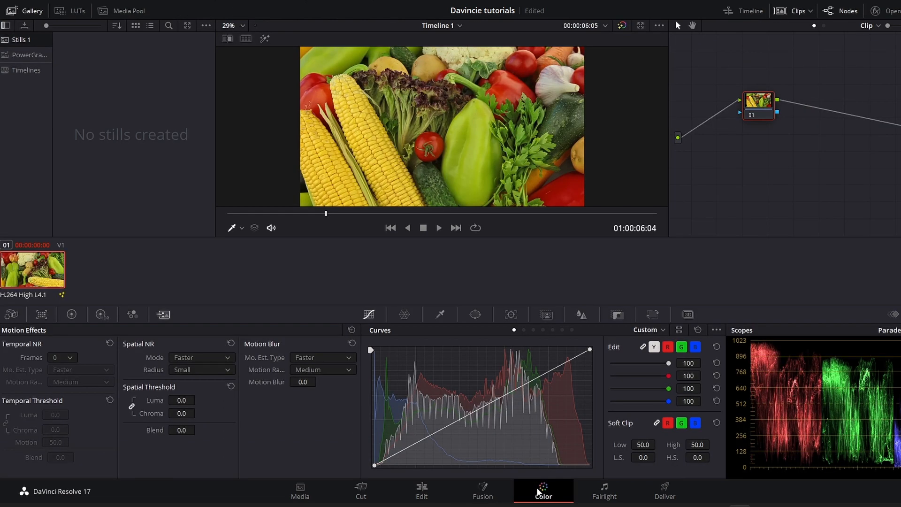
{"action": "left_click", "coordinate": [74, 317]}
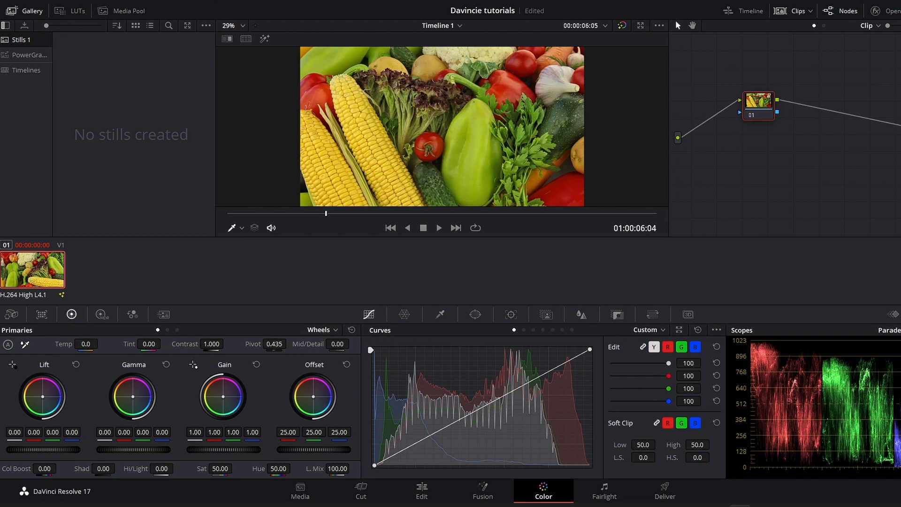
{"action": "mouse_move", "coordinate": [212, 344]}
{"action": "left_mouse_down"}
{"action": "mouse_move", "coordinate": [226, 343]}
{"action": "mouse_move", "coordinate": [206, 344]}
{"action": "left_mouse_up"}
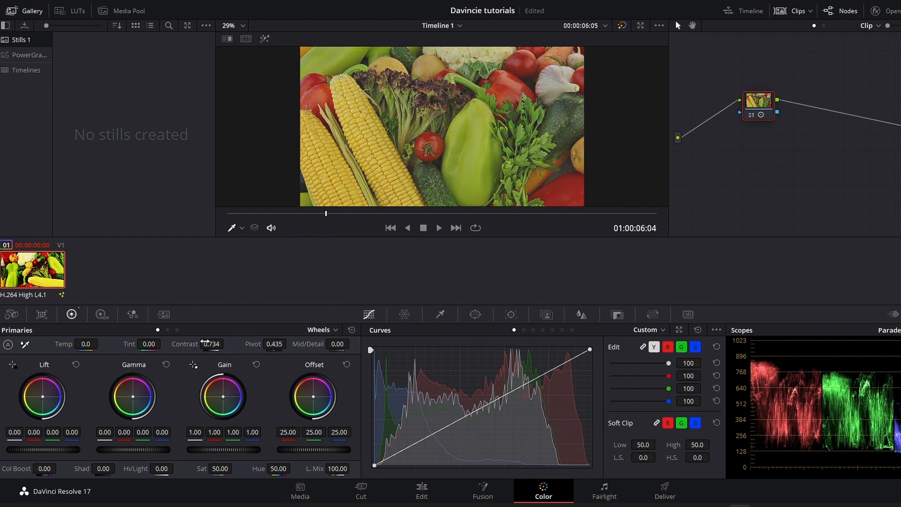
{"action": "left_click_drag", "start_coordinate": [222, 450], "coordinate": [225, 449]}
{"action": "left_click_drag", "start_coordinate": [140, 449], "coordinate": [141, 449]}
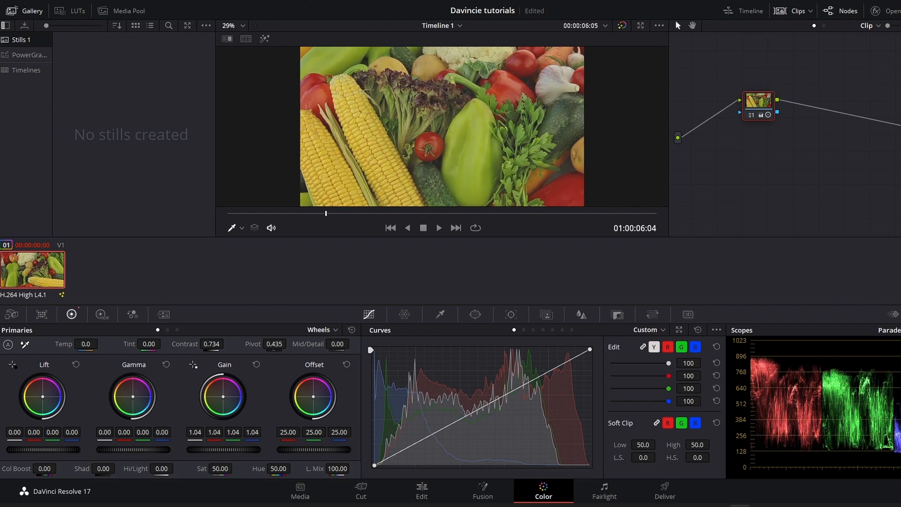
{"action": "mouse_move", "coordinate": [46, 448]}
{"action": "left_mouse_down"}
{"action": "mouse_move", "coordinate": [56, 448]}
{"action": "mouse_move", "coordinate": [27, 448]}
{"action": "mouse_move", "coordinate": [55, 448]}
{"action": "left_mouse_up"}
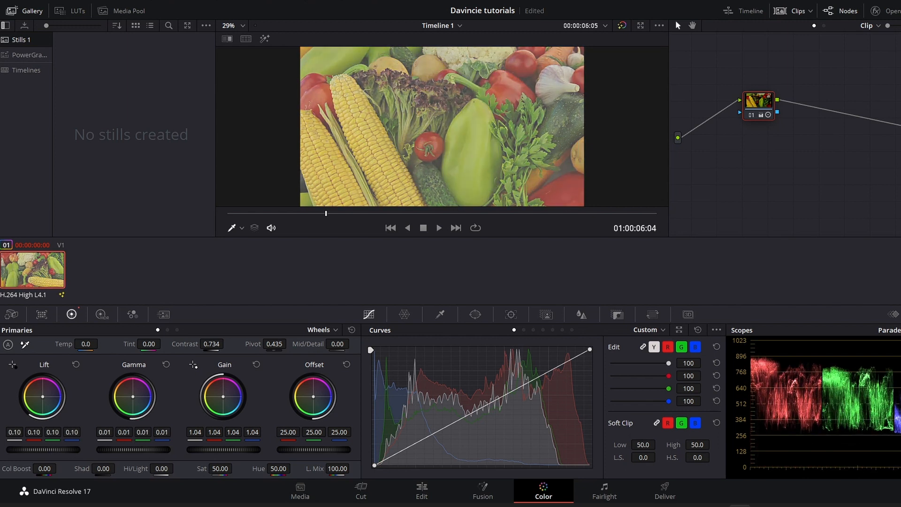
View Timeline 1 on the Fairlight page, check the clips on the Media page, and return to Fairlight
{"action": "left_click", "coordinate": [606, 499]}
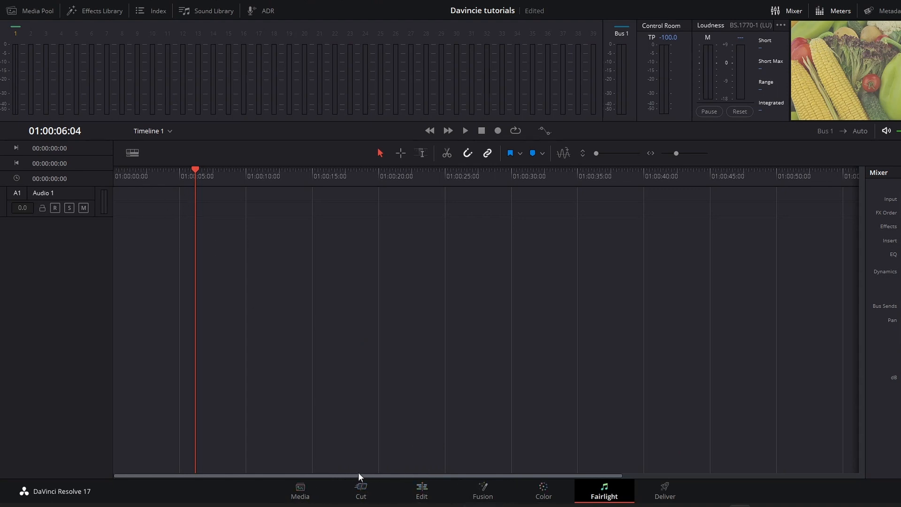
{"action": "left_click", "coordinate": [303, 496]}
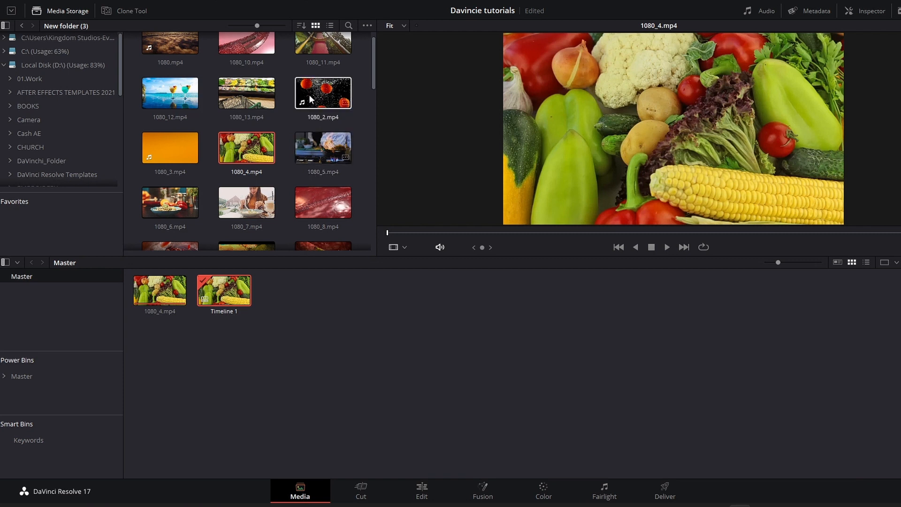
{"action": "left_click", "coordinate": [605, 496]}
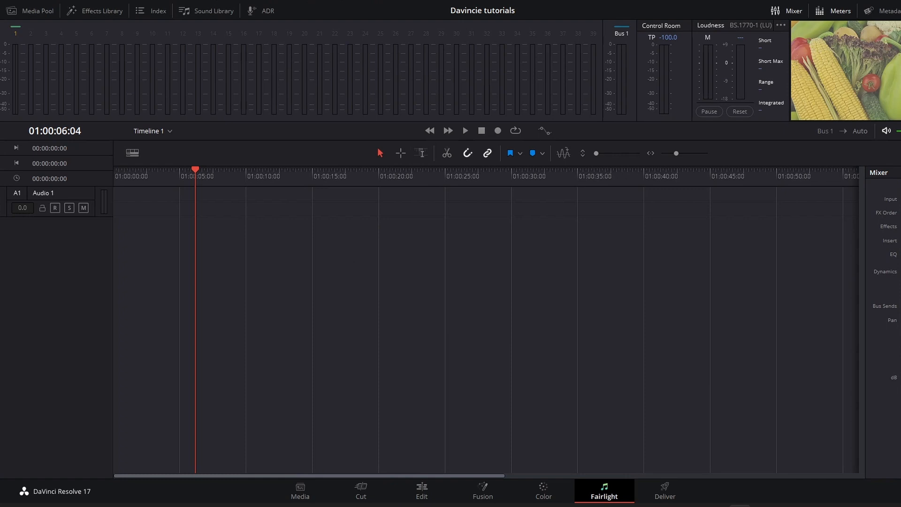
Browse the mixer's audio effects, including Voice Changer and the VST plug-ins, without applying any, and open the Deliver page
{"action": "left_click", "coordinate": [900, 226]}
{"action": "mouse_move", "coordinate": [898, 238]}
{"action": "left_click", "coordinate": [877, 196]}
{"action": "mouse_move", "coordinate": [897, 361]}
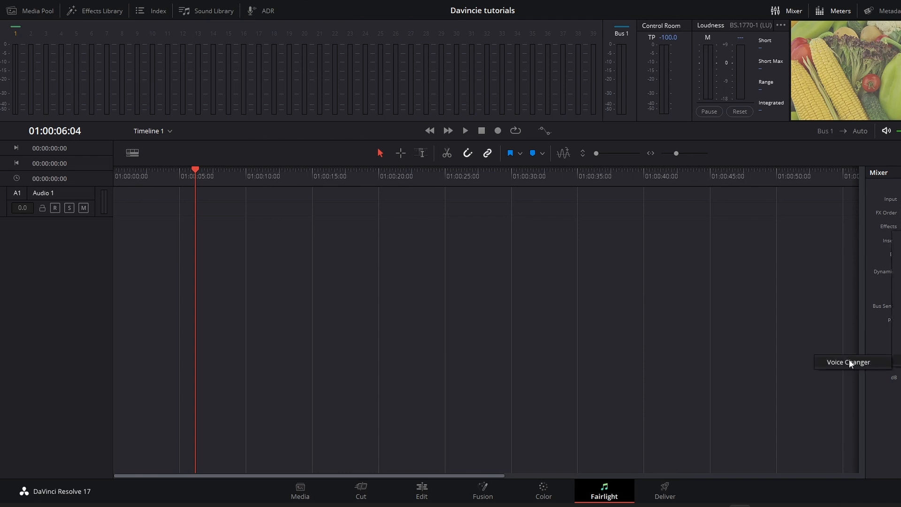
{"action": "mouse_move", "coordinate": [898, 320]}
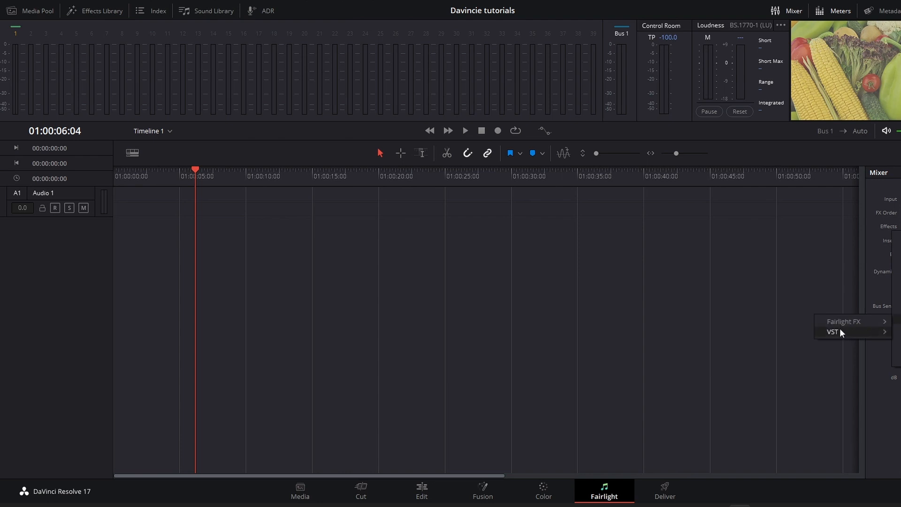
{"action": "mouse_move", "coordinate": [839, 329]}
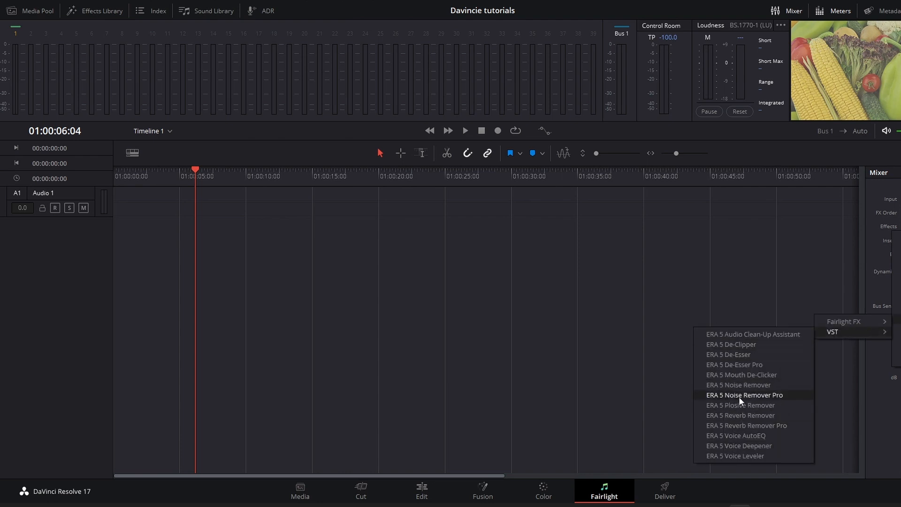
{"action": "left_click", "coordinate": [738, 229]}
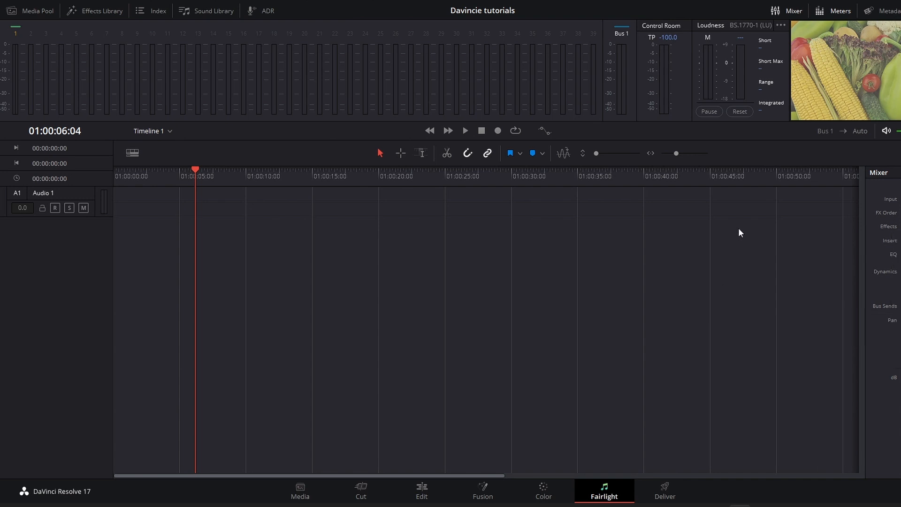
{"action": "left_click", "coordinate": [665, 490]}
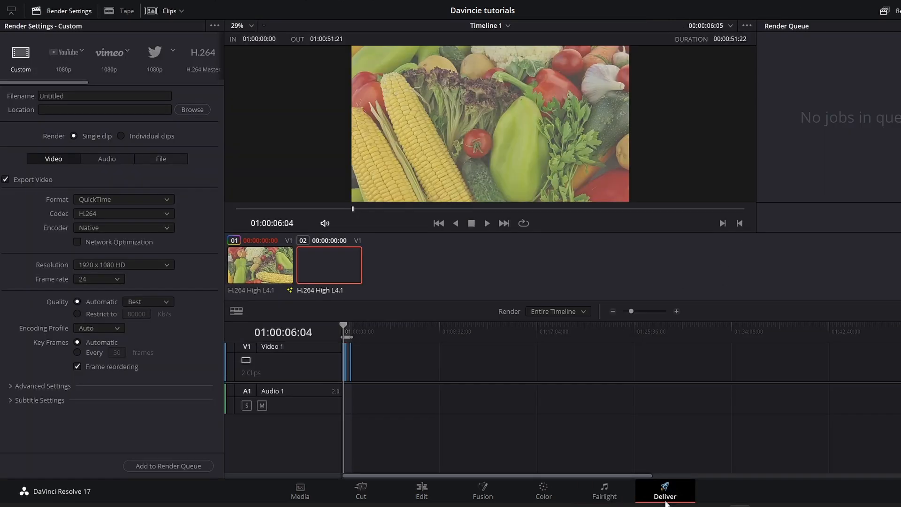